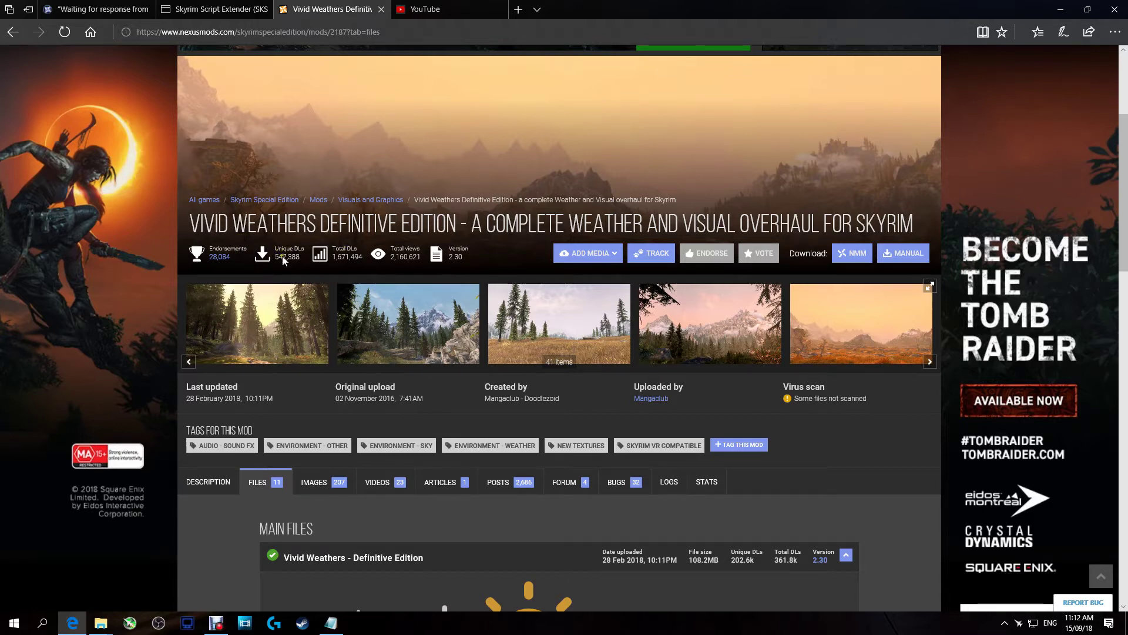
scroll(290, 411, "down", 3)
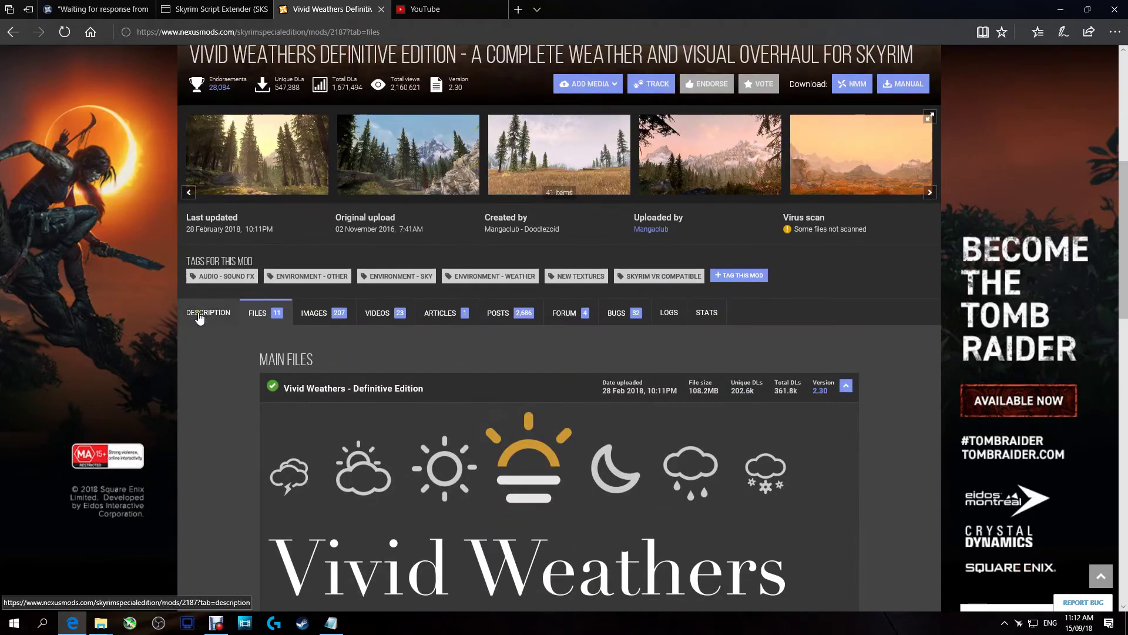
scroll(276, 394, "down", 6)
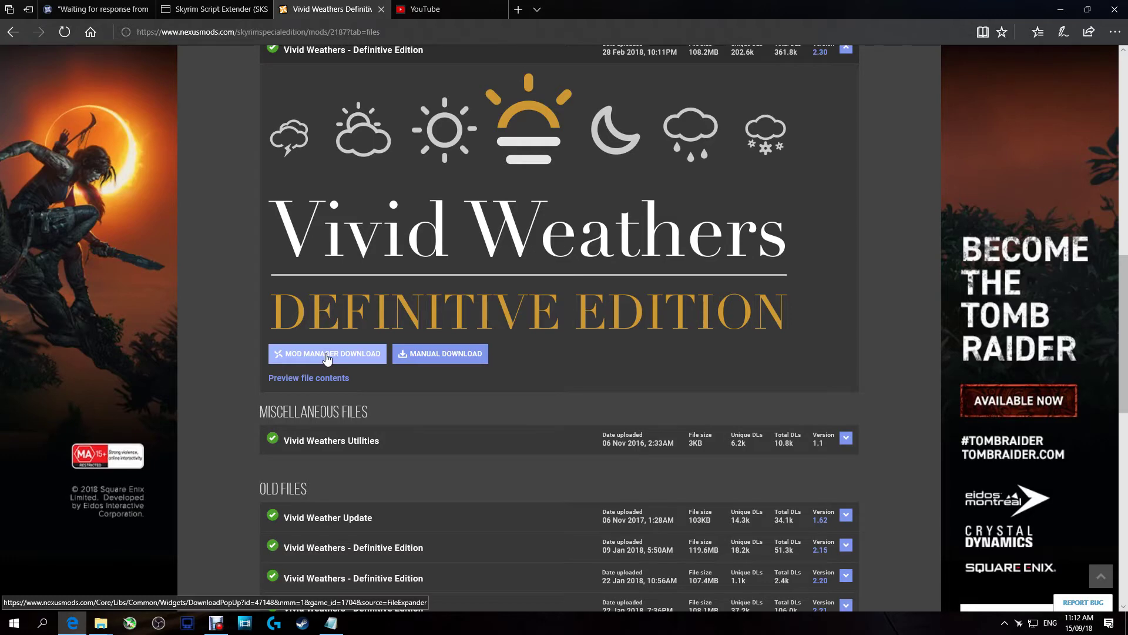
scroll(328, 359, "up", 2)
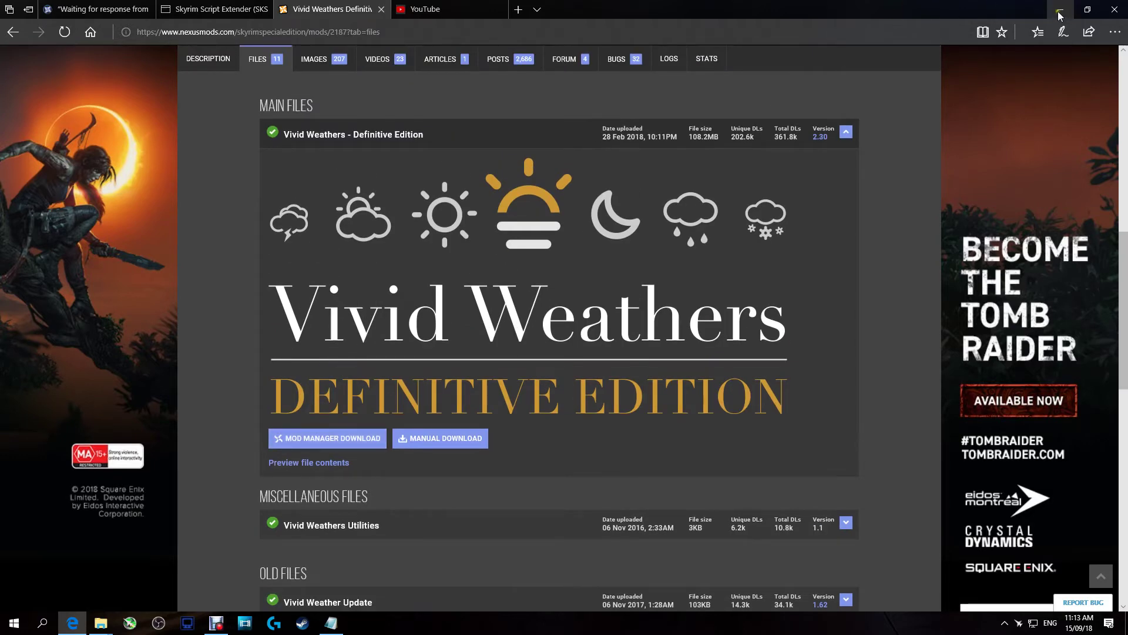
left_click(1060, 13)
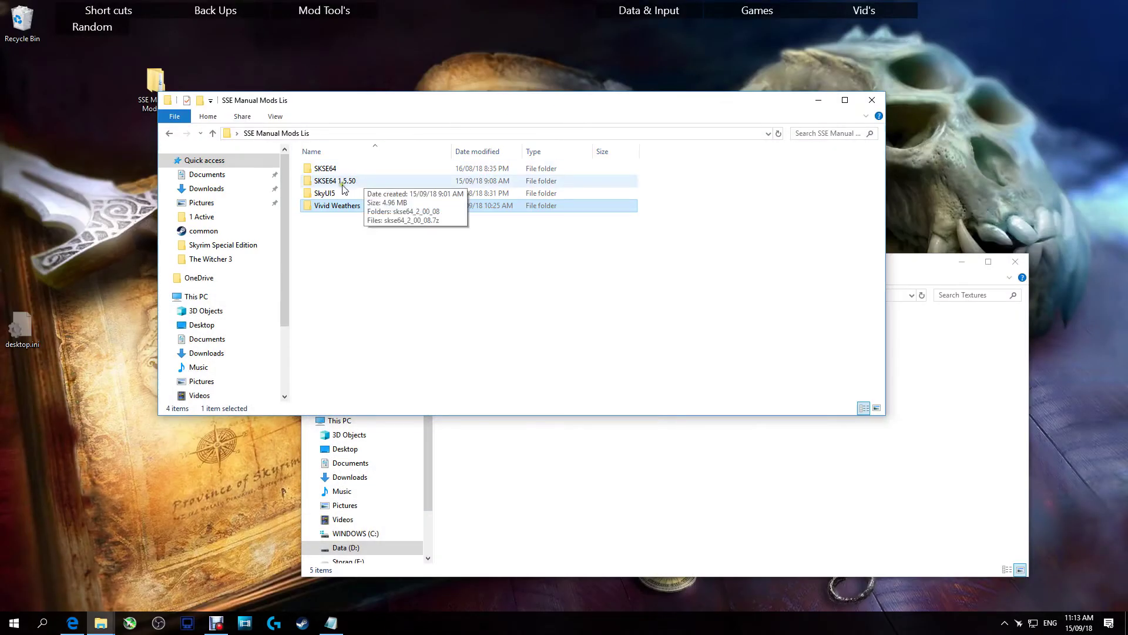
Open the Vivid Weathers folder, then its Vivid Weathers - Definitive Edition-2187-2-30 subfolder
mouse_move(345, 39)
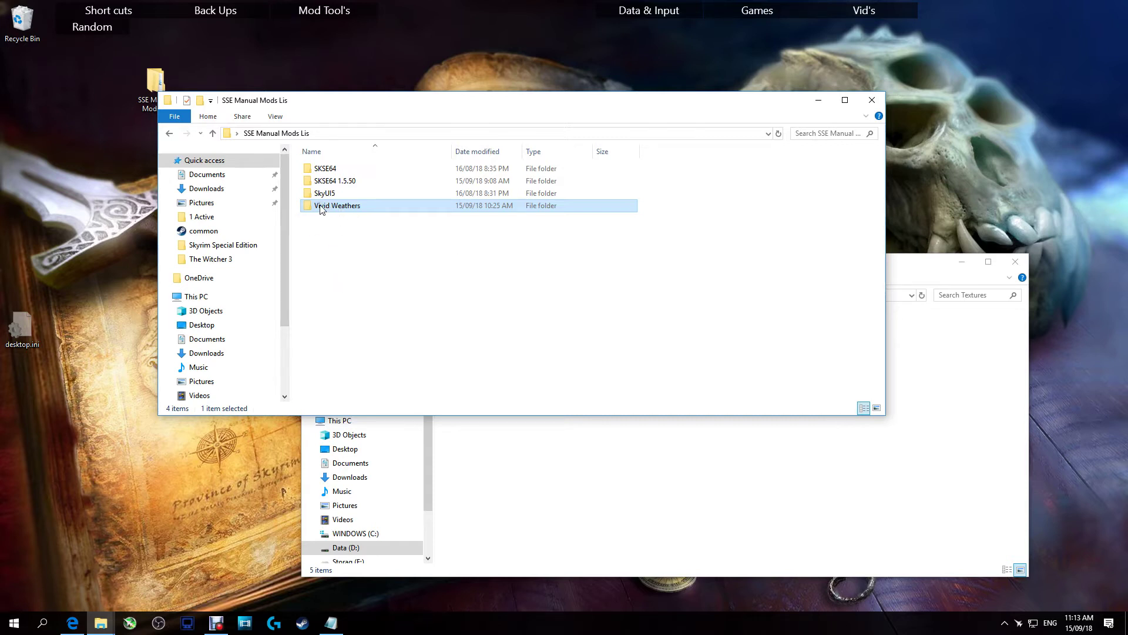
mouse_move(321, 210)
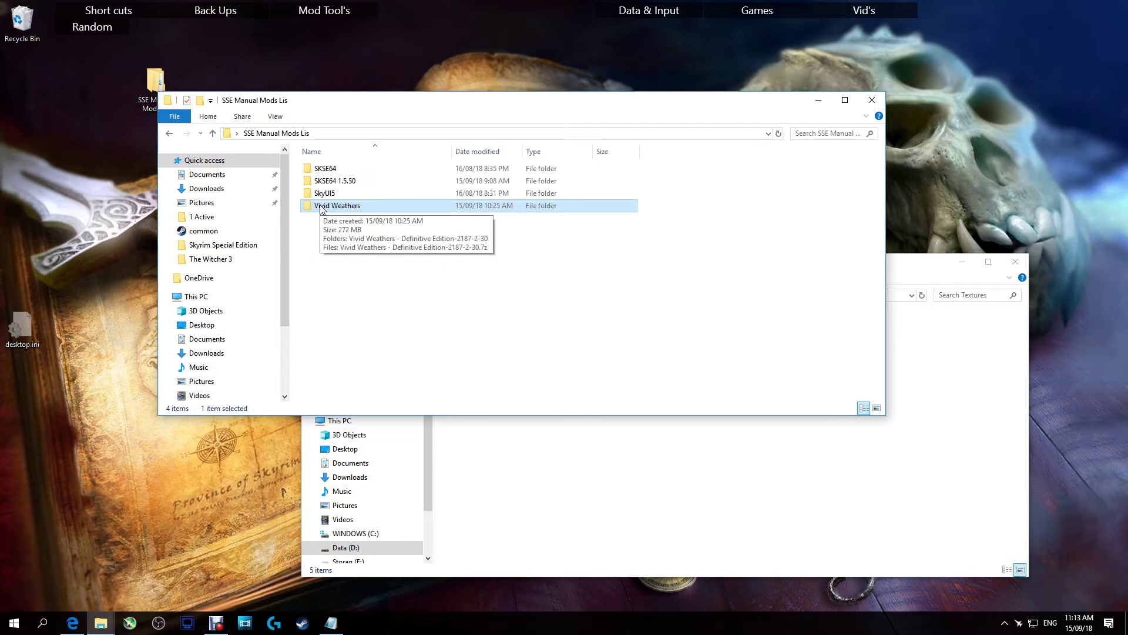
double_click(351, 206)
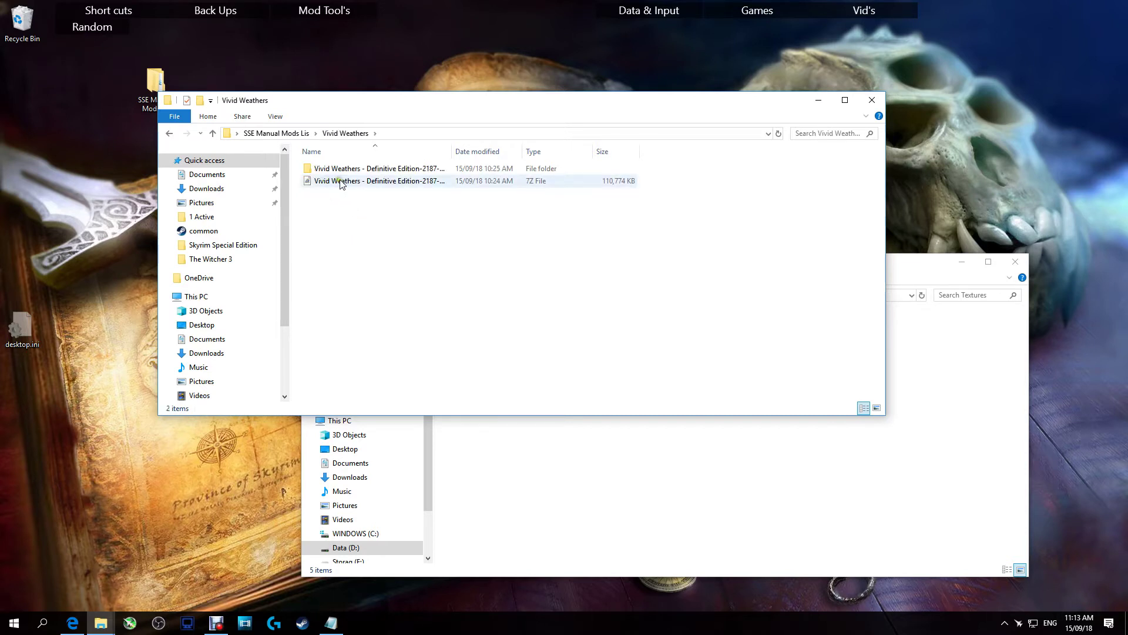
mouse_move(349, 172)
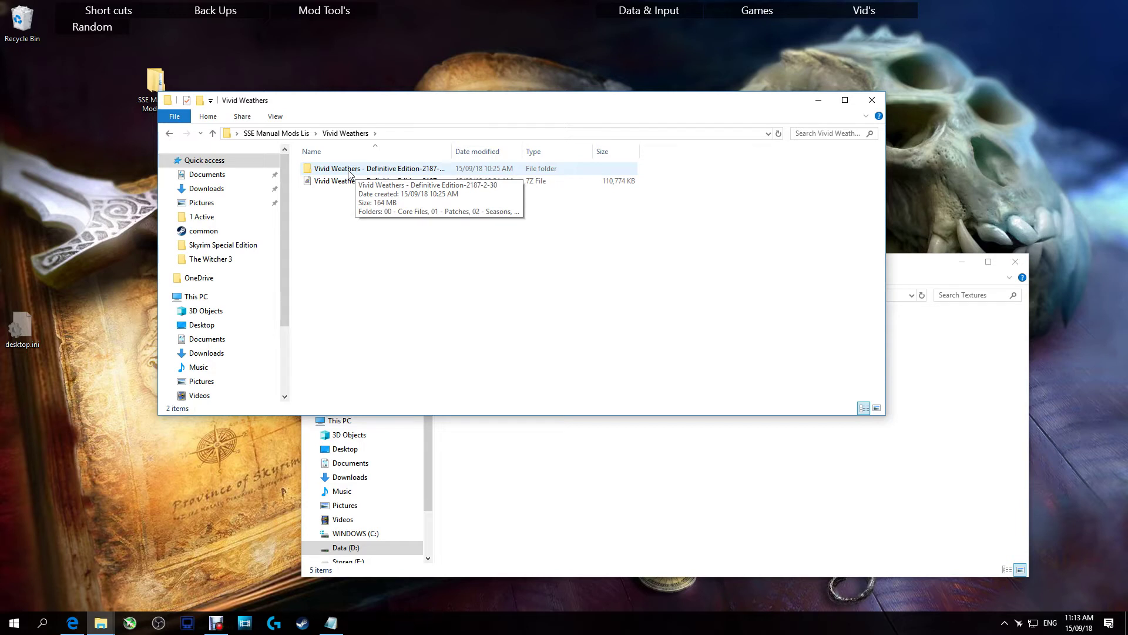
double_click(399, 168)
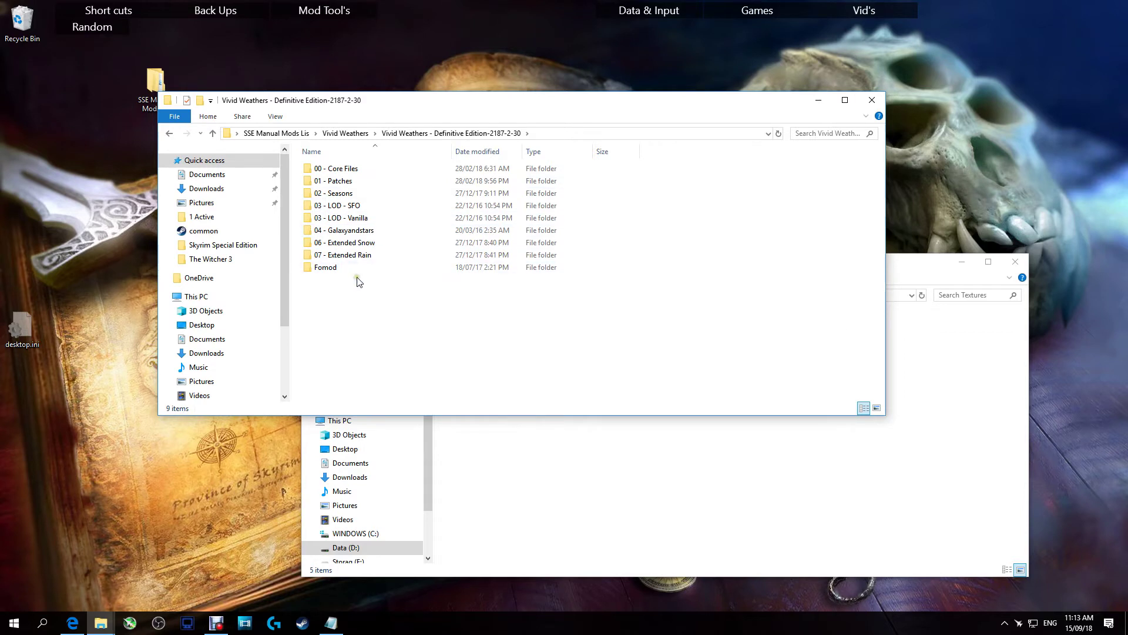
Place the Textures window beside the mod folder and switch it to the Skyrim Special Edition game folder
left_click(549, 450)
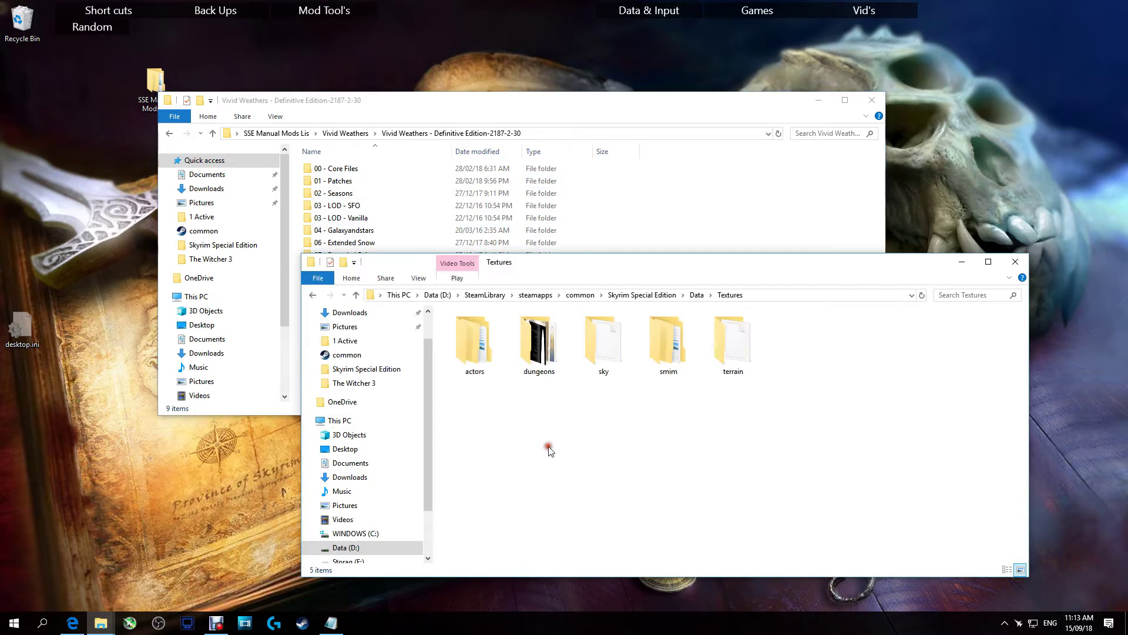
left_click_drag(539, 269, 503, 301)
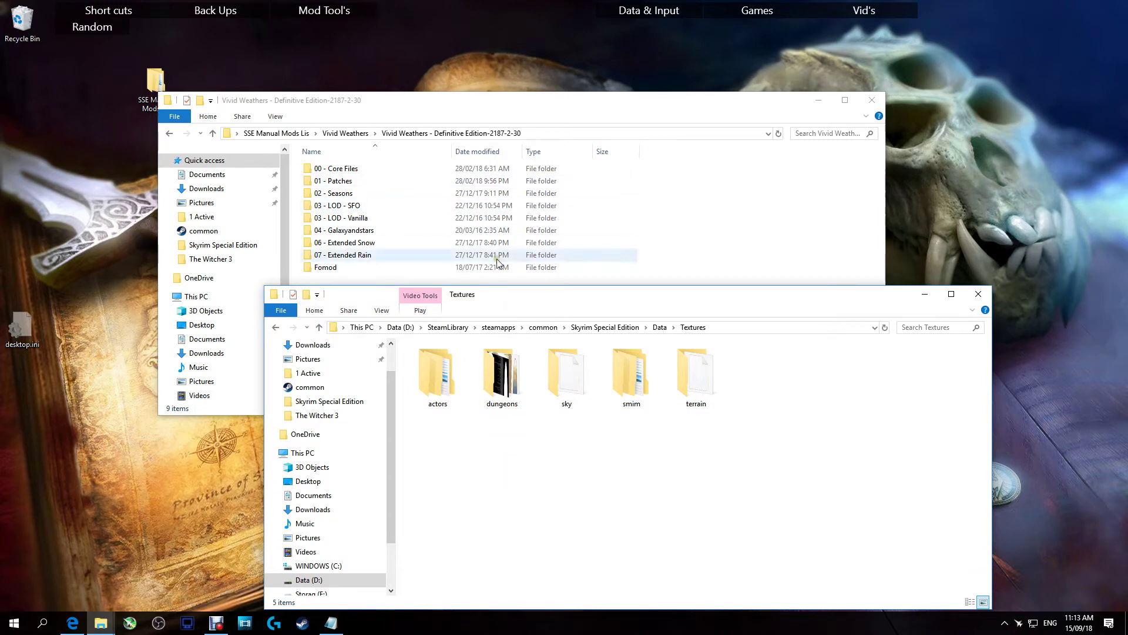
left_click(504, 328)
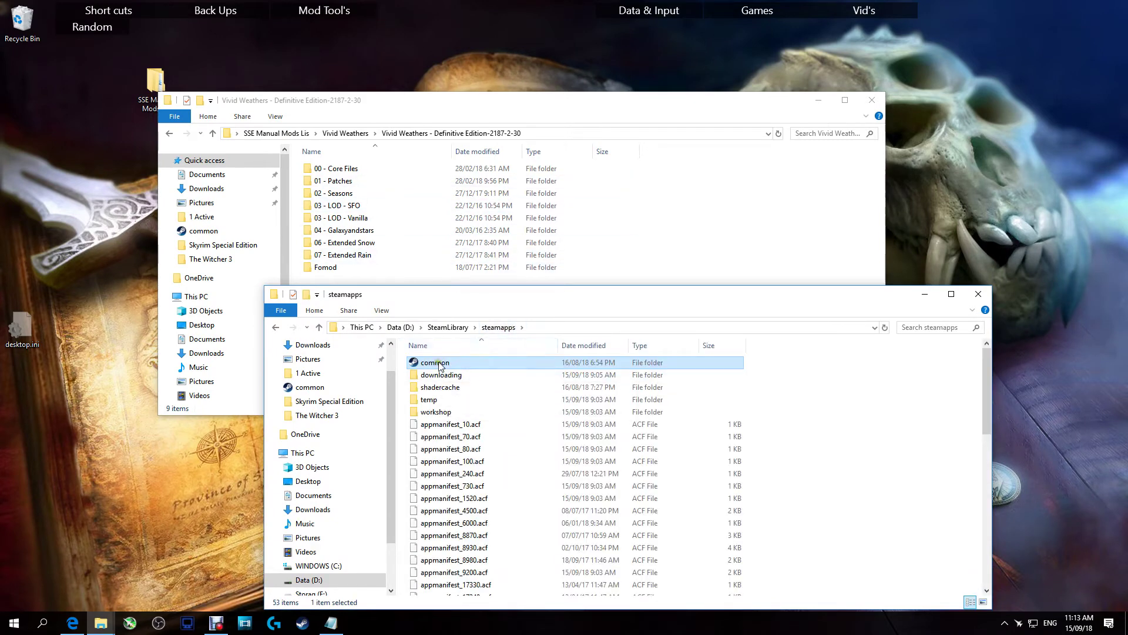
left_click(276, 327)
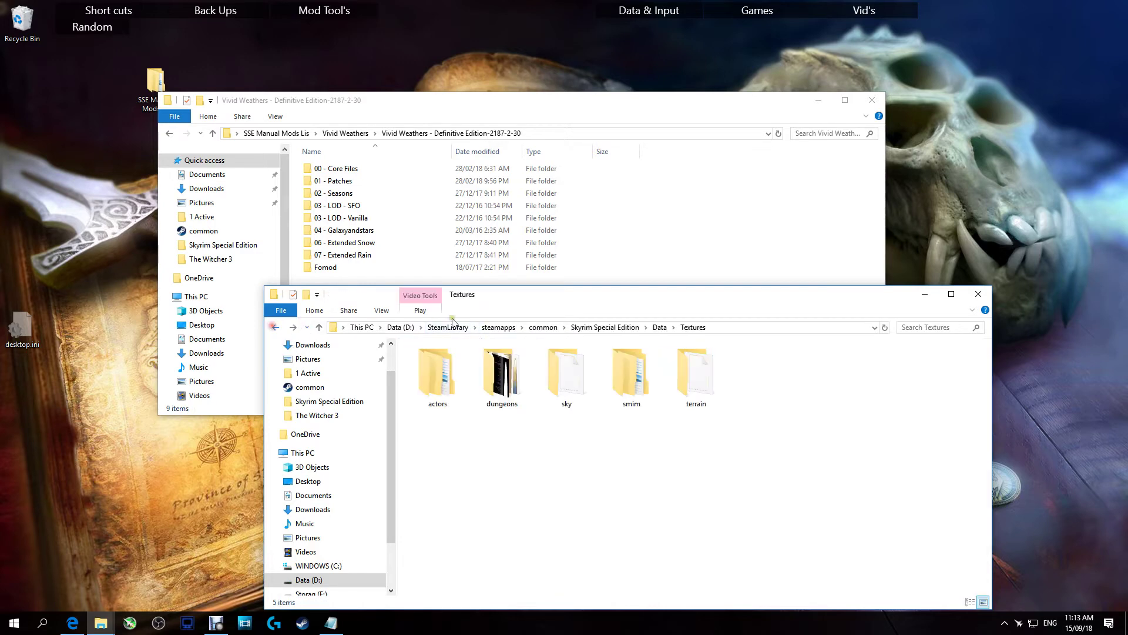
left_click(581, 328)
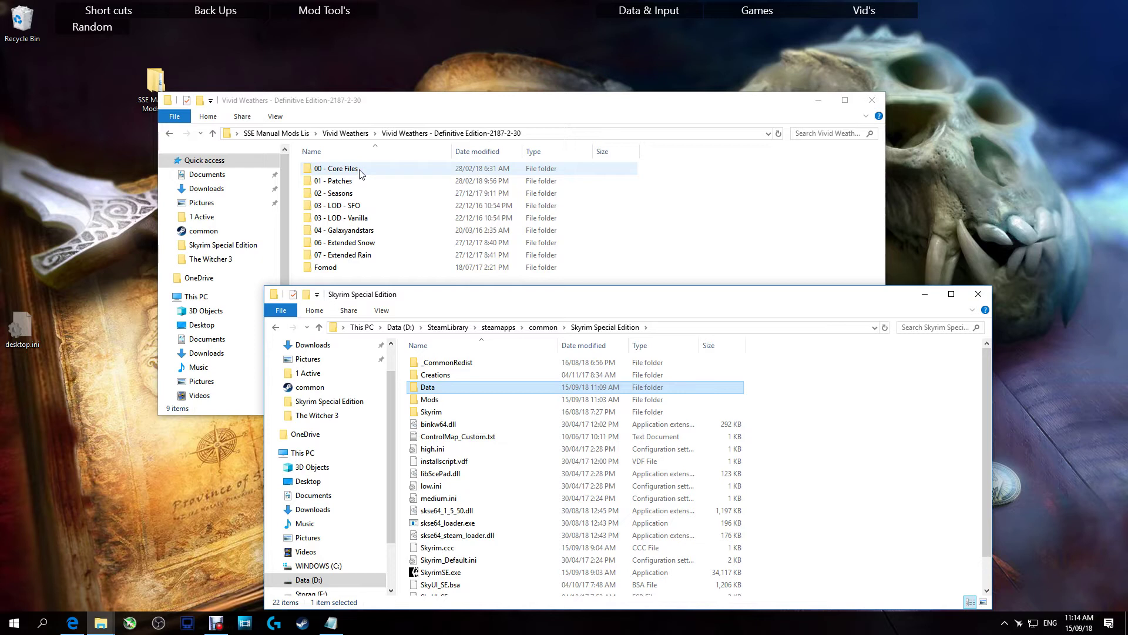
Open 00 - Core Files and inspect its files and docs folder
double_click(358, 171)
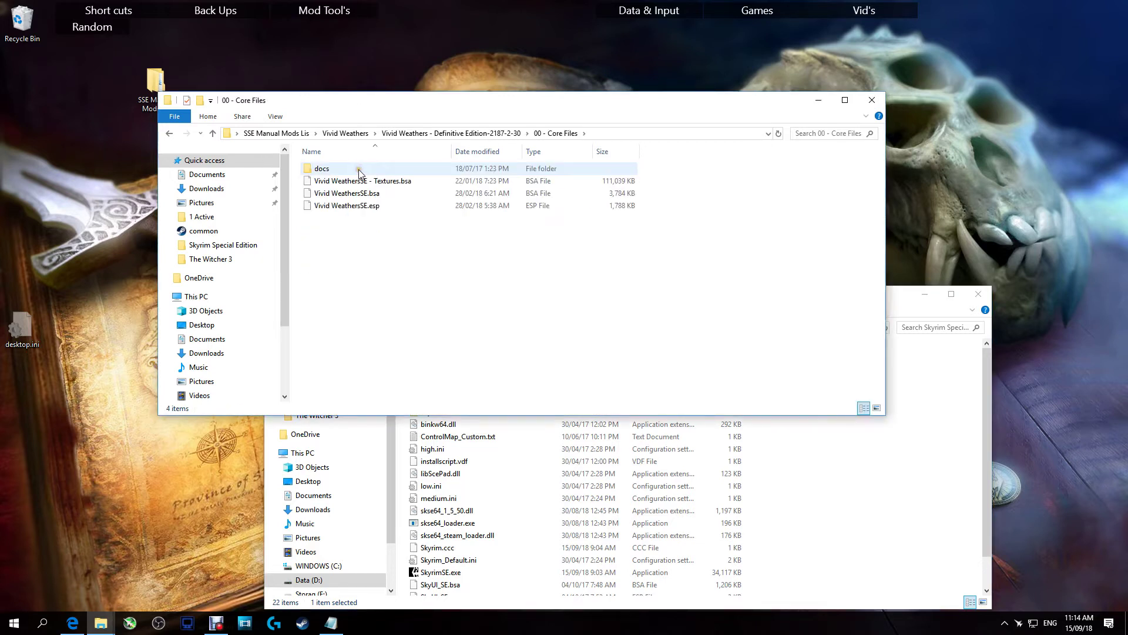
left_click(338, 182)
left_click(358, 207)
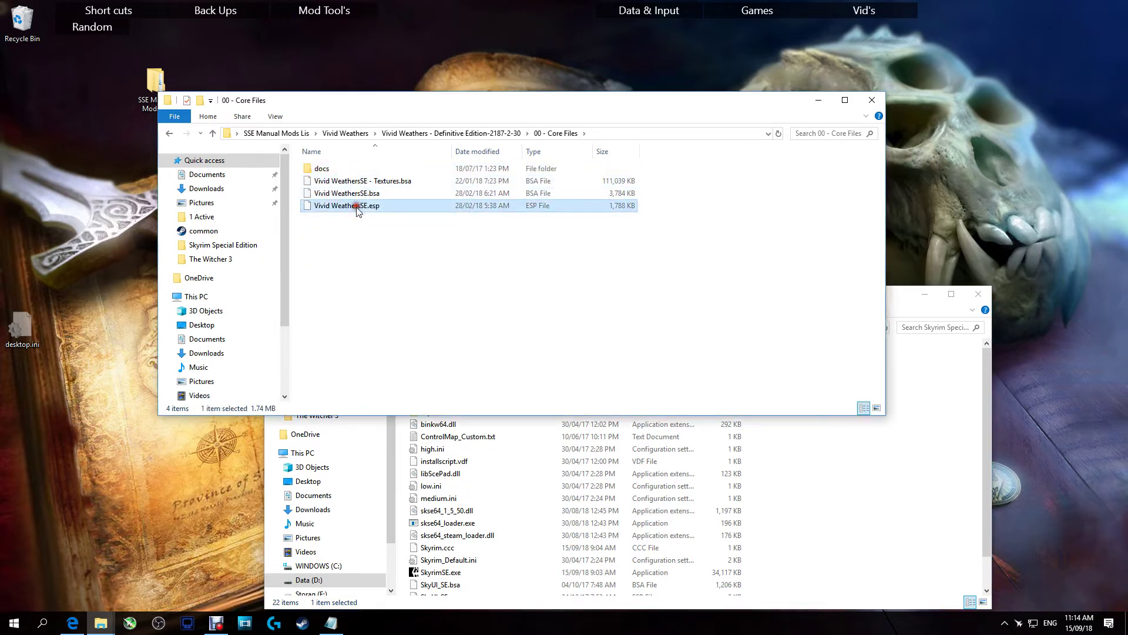
double_click(343, 170)
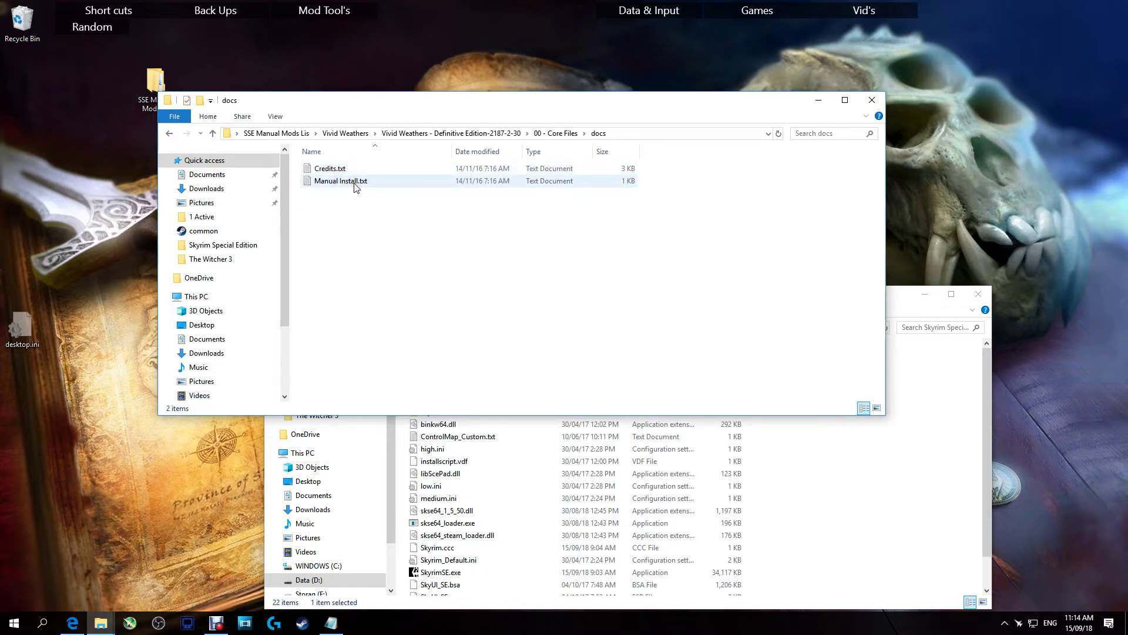
left_click(169, 134)
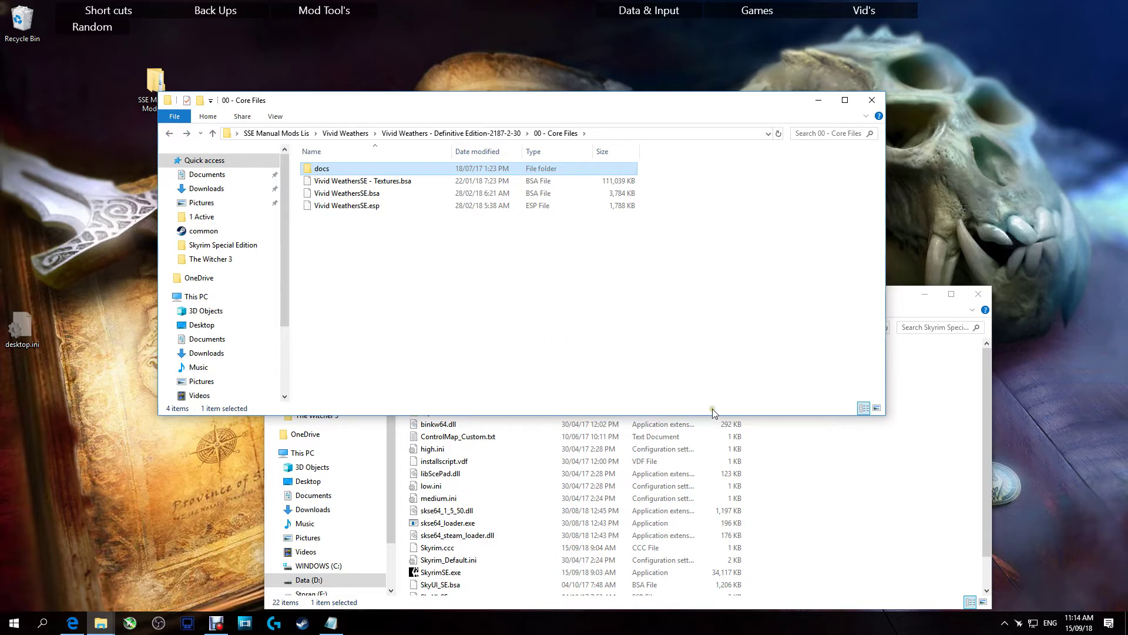
Copy Vivid WeathersSE - Textures.bsa, Vivid WeathersSE.bsa and Vivid WeathersSE.esp into the game's Data folder
left_click(887, 495)
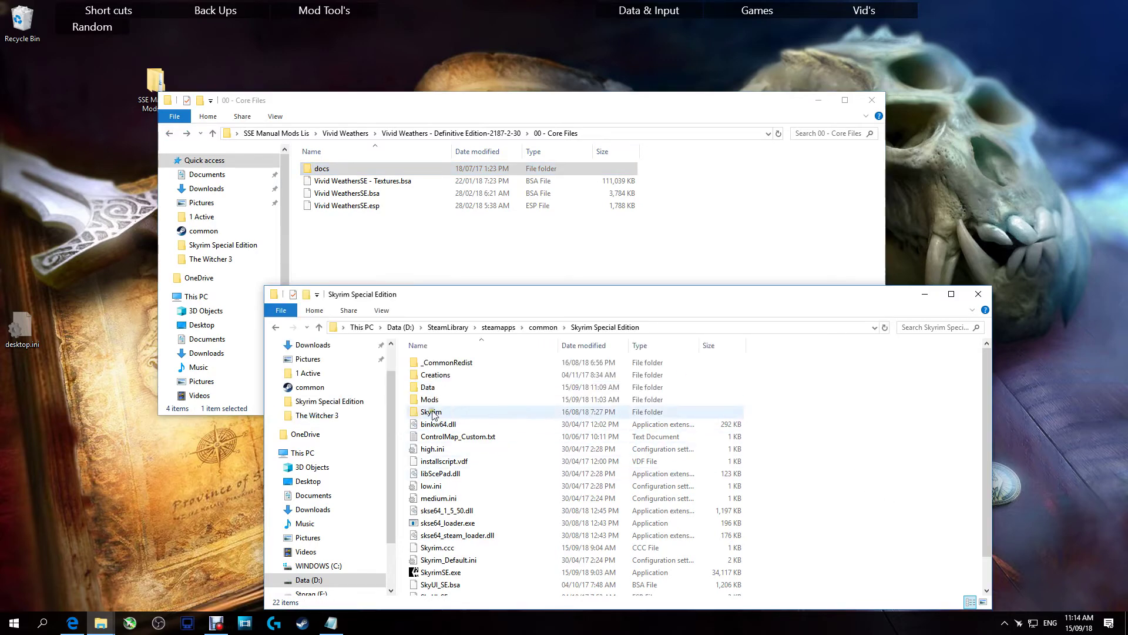
double_click(428, 388)
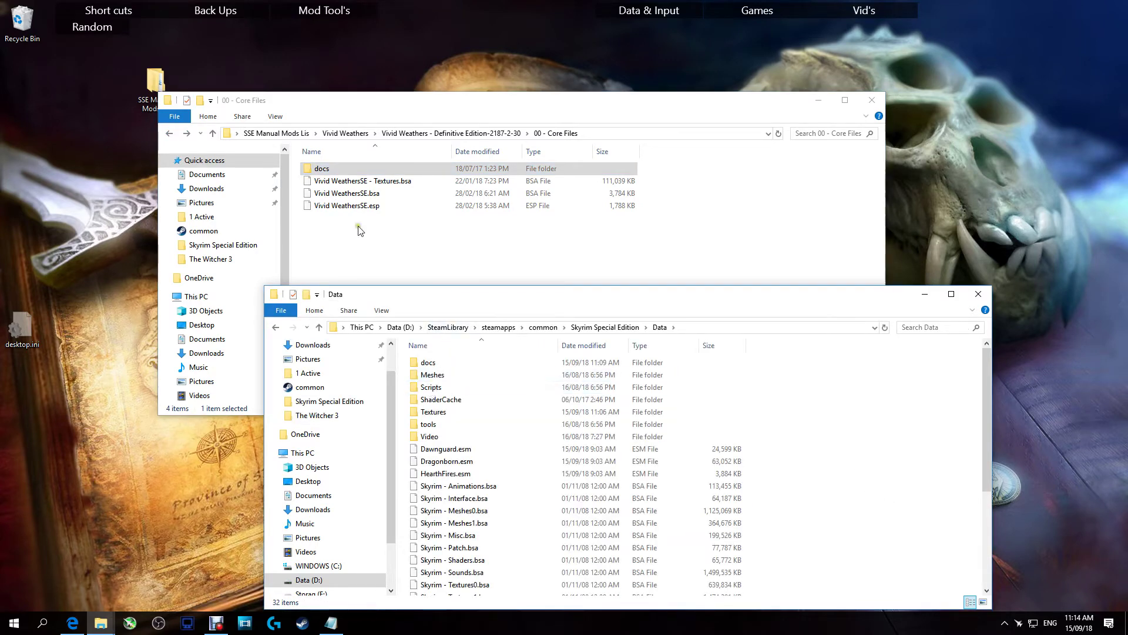
left_click_drag(318, 231, 334, 184)
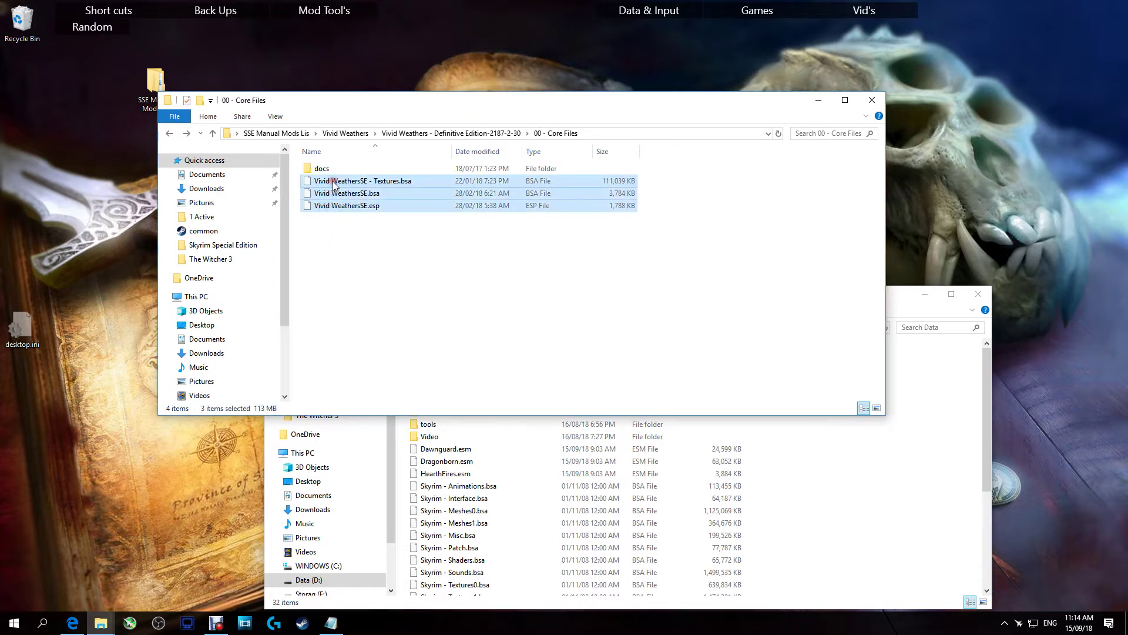
left_click_drag(333, 184, 524, 556)
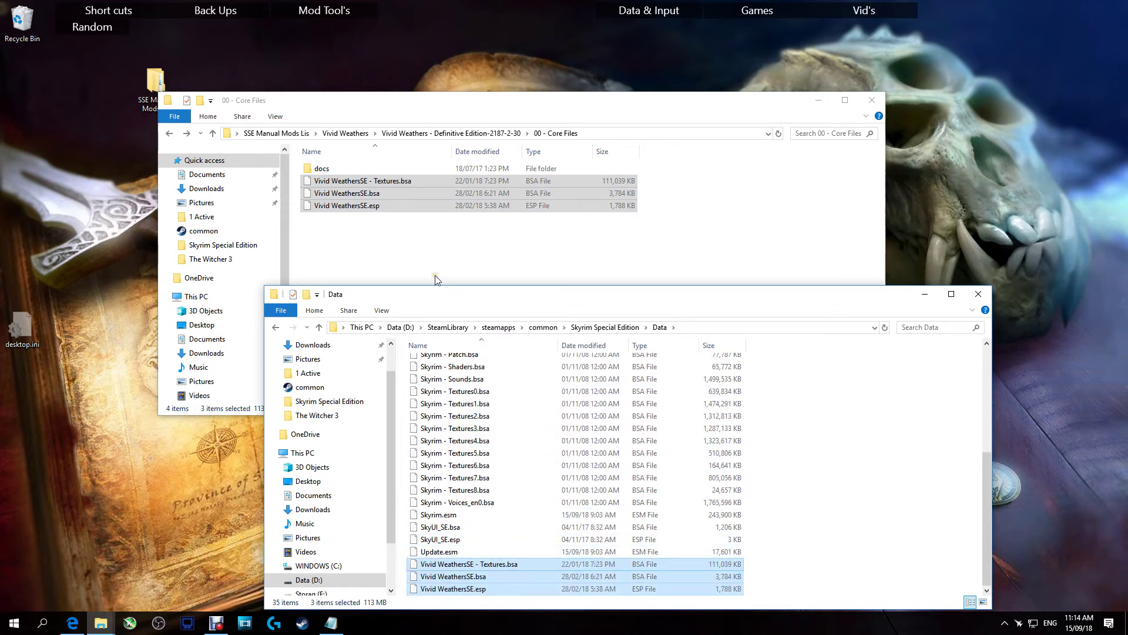
left_click(368, 238)
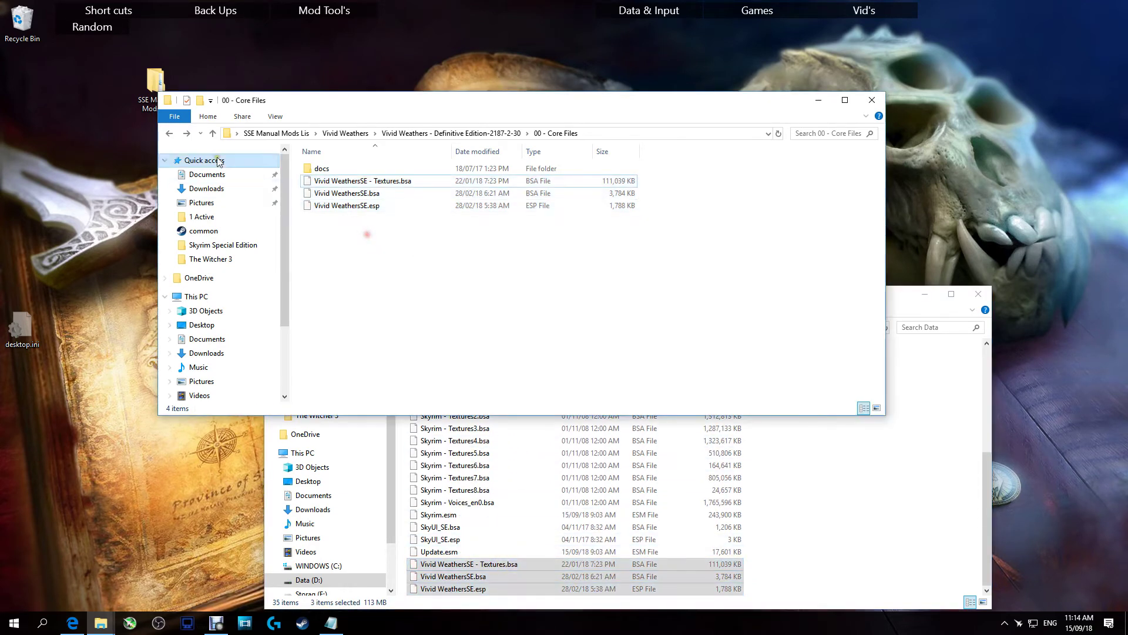
left_click(170, 133)
Check 01 - Patches, then copy Vivid Weathers SE - Summer Season.esp from 02 - Seasons into Data
left_click(341, 182)
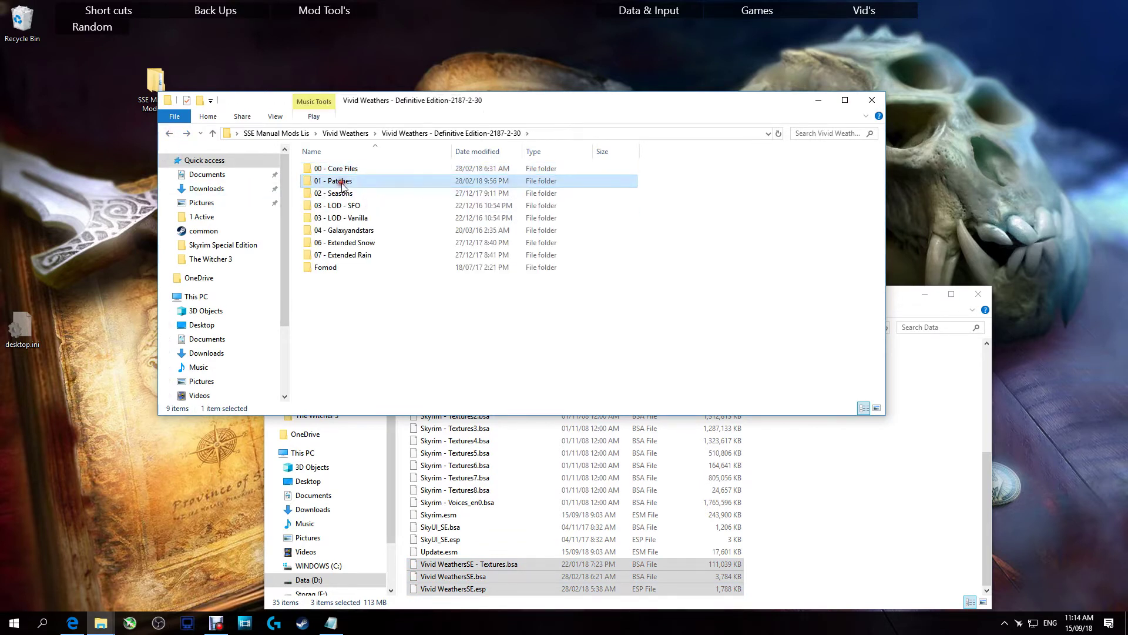
double_click(342, 182)
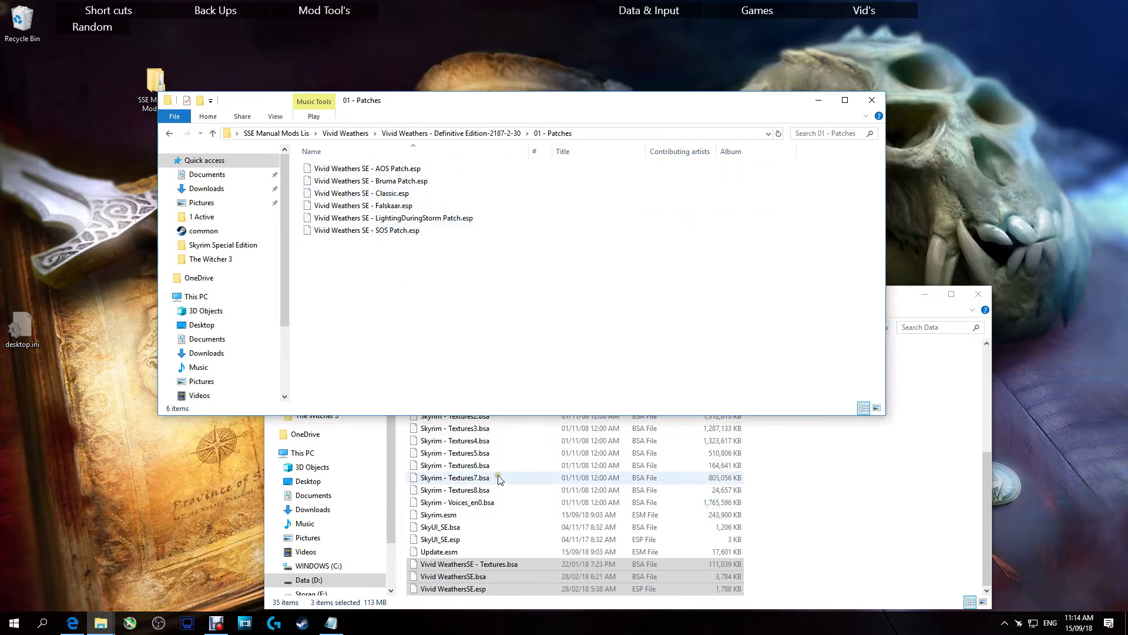
left_click(169, 135)
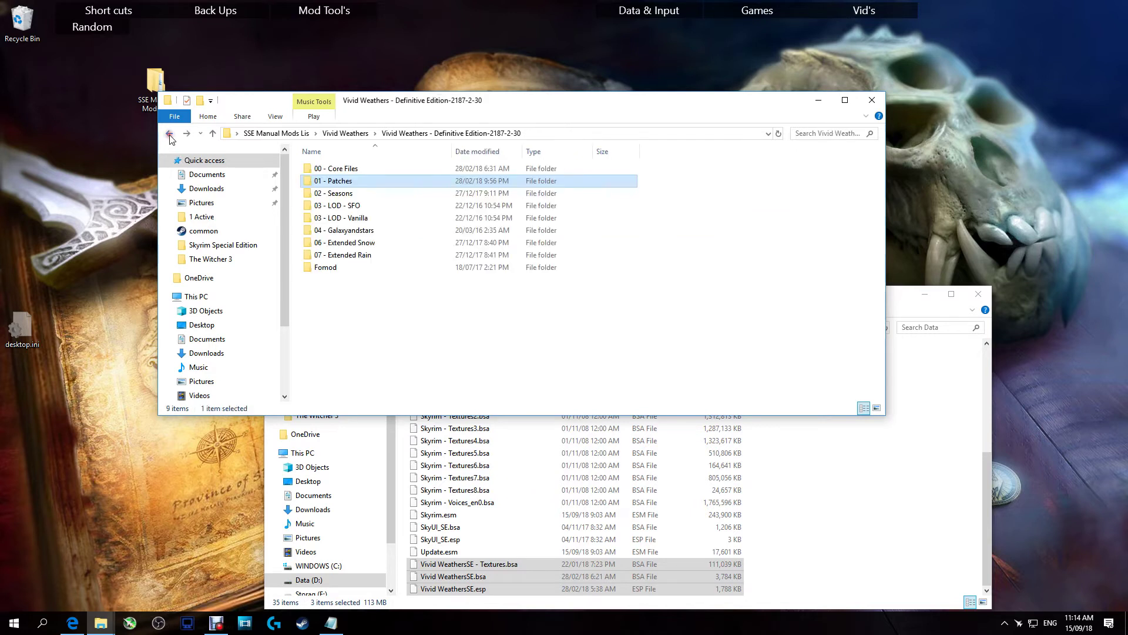
double_click(354, 196)
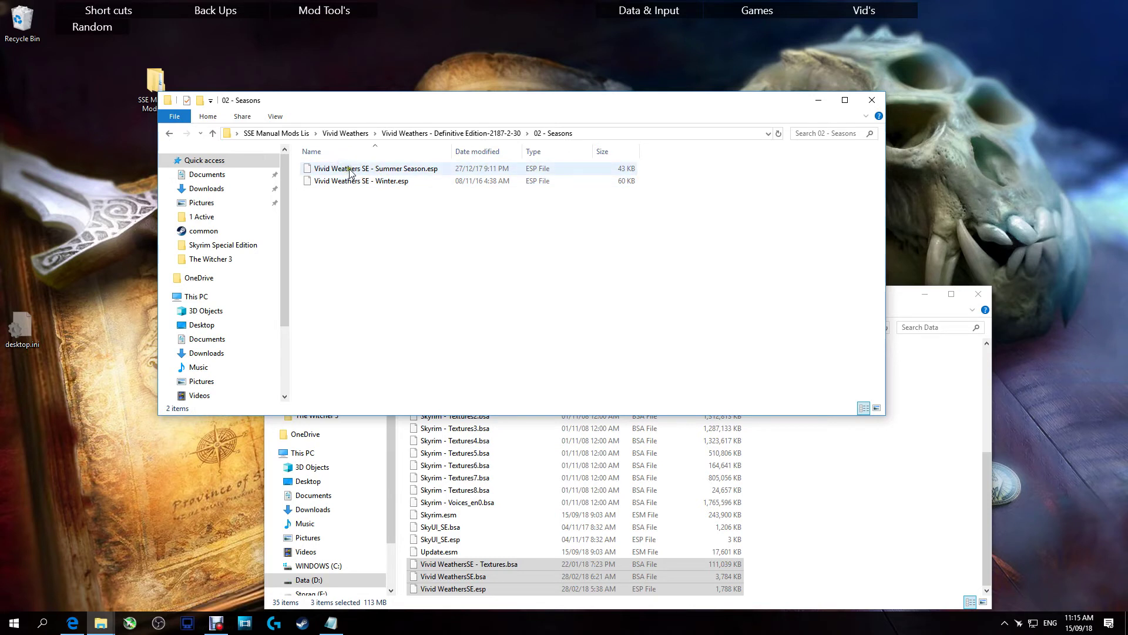
left_click_drag(349, 170, 488, 534)
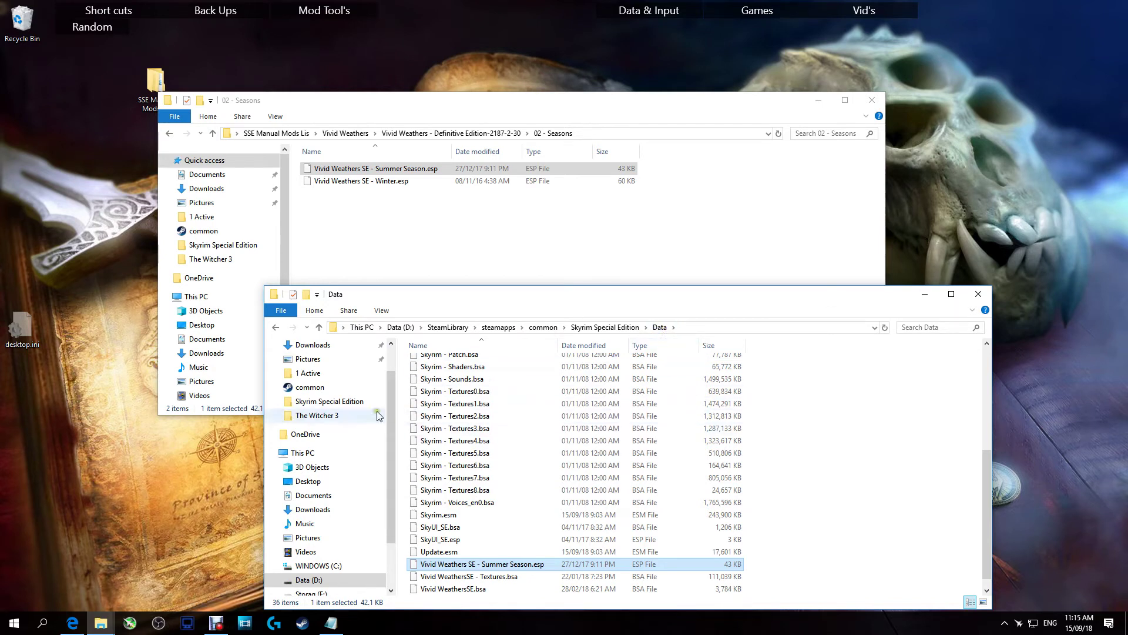
left_click(171, 131)
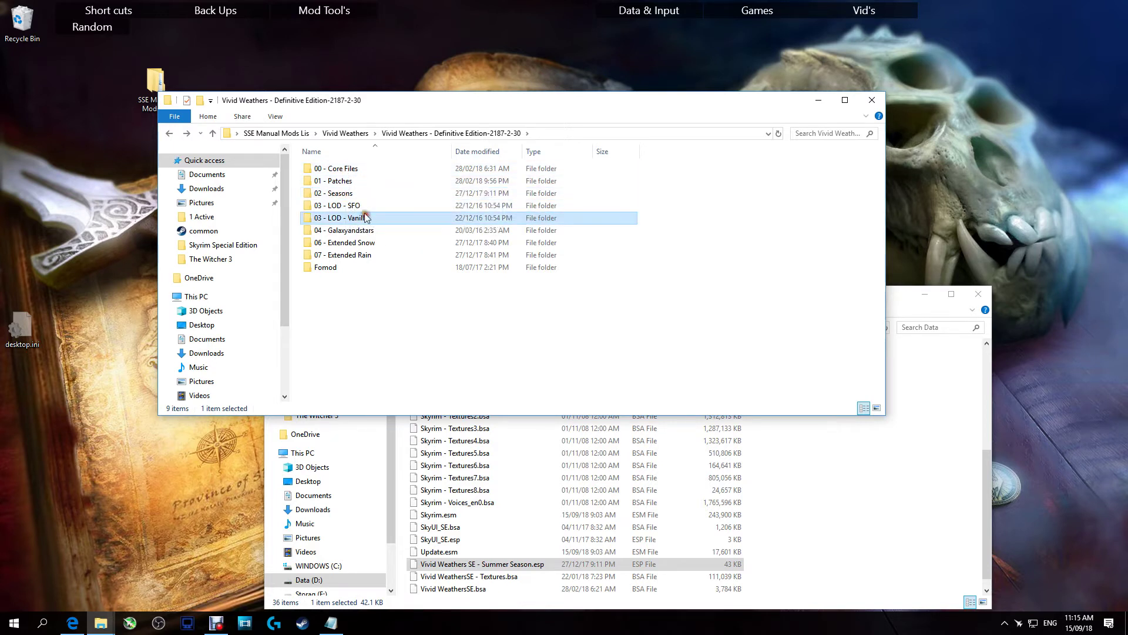
double_click(349, 194)
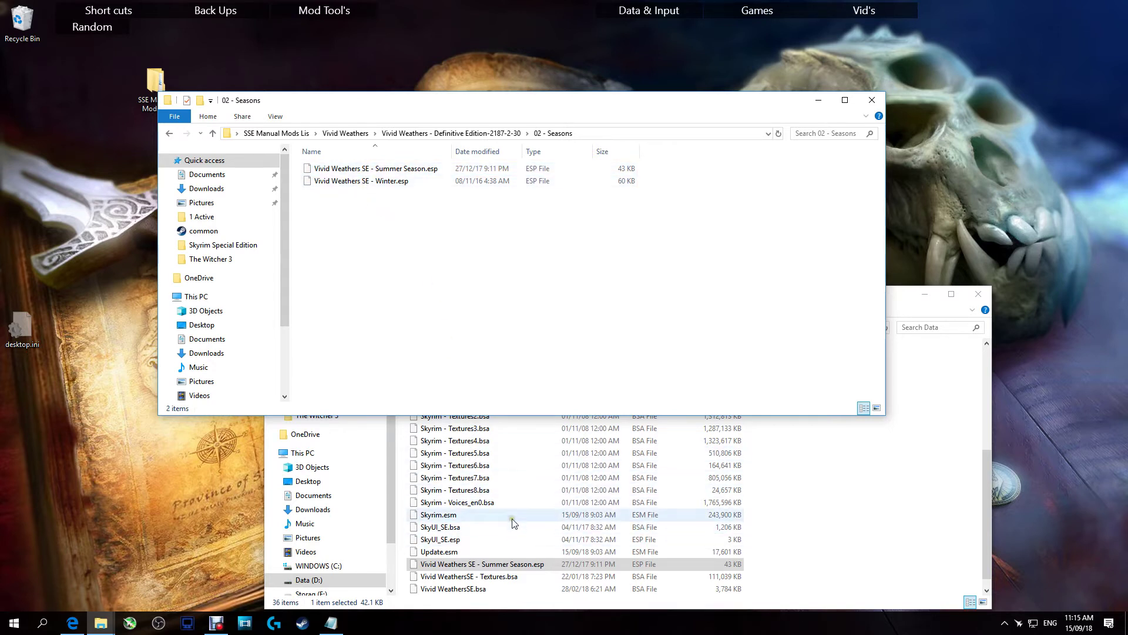
left_click(169, 135)
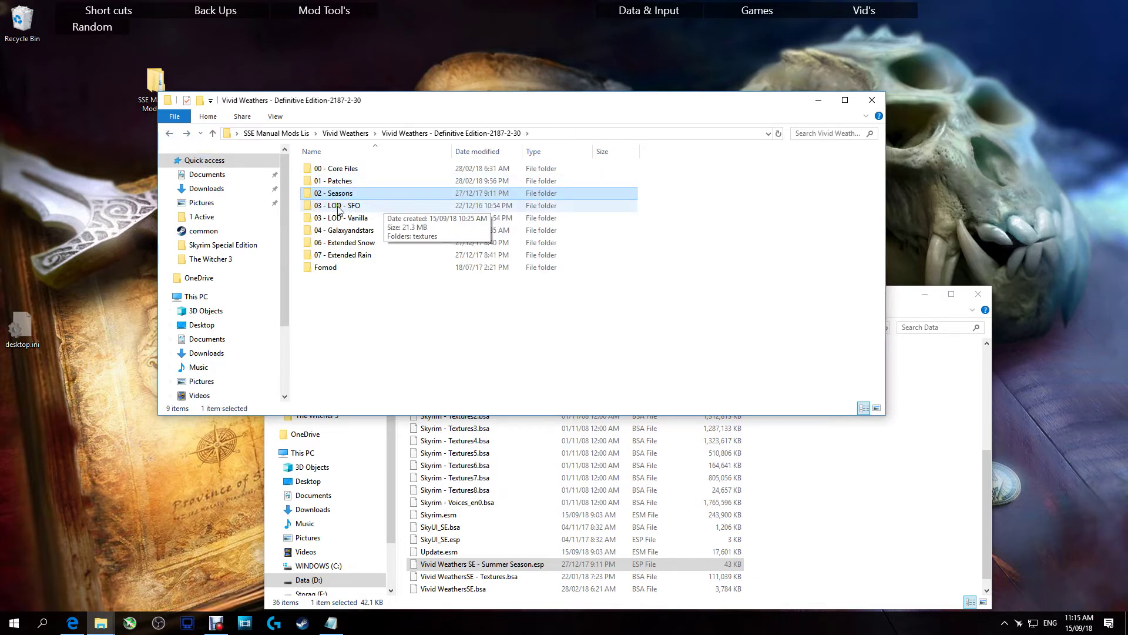
Preview TamrielTreeLod.dds in 03 - LOD - SFO\textures\terrain\tamriel\trees, then return to the mod folder
double_click(339, 206)
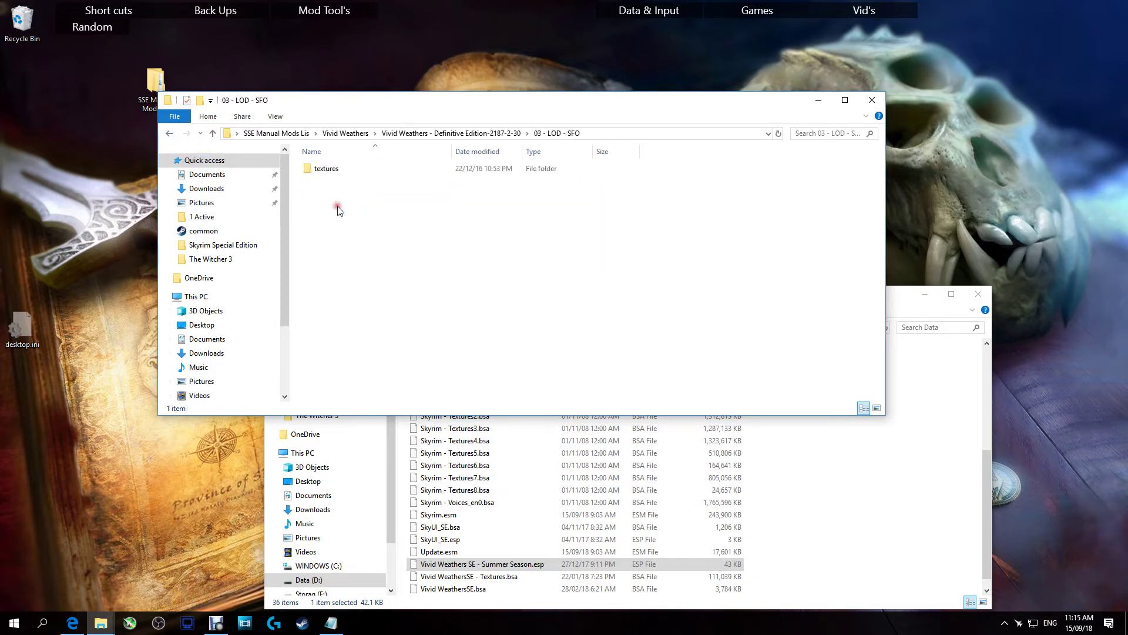
double_click(321, 173)
double_click(322, 175)
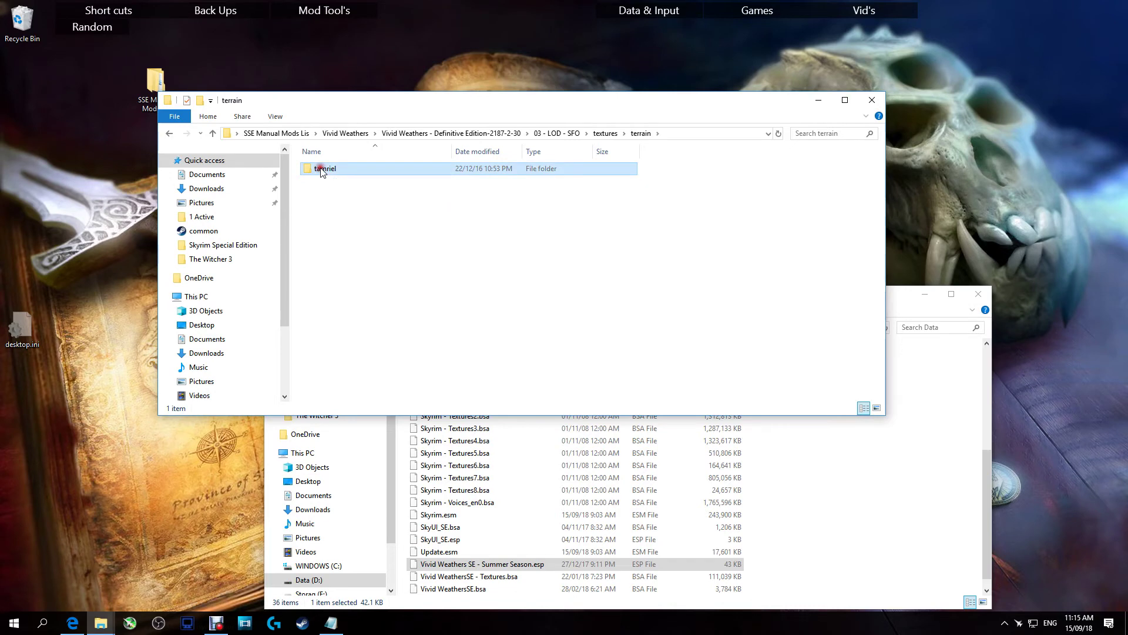
double_click(321, 172)
double_click(321, 169)
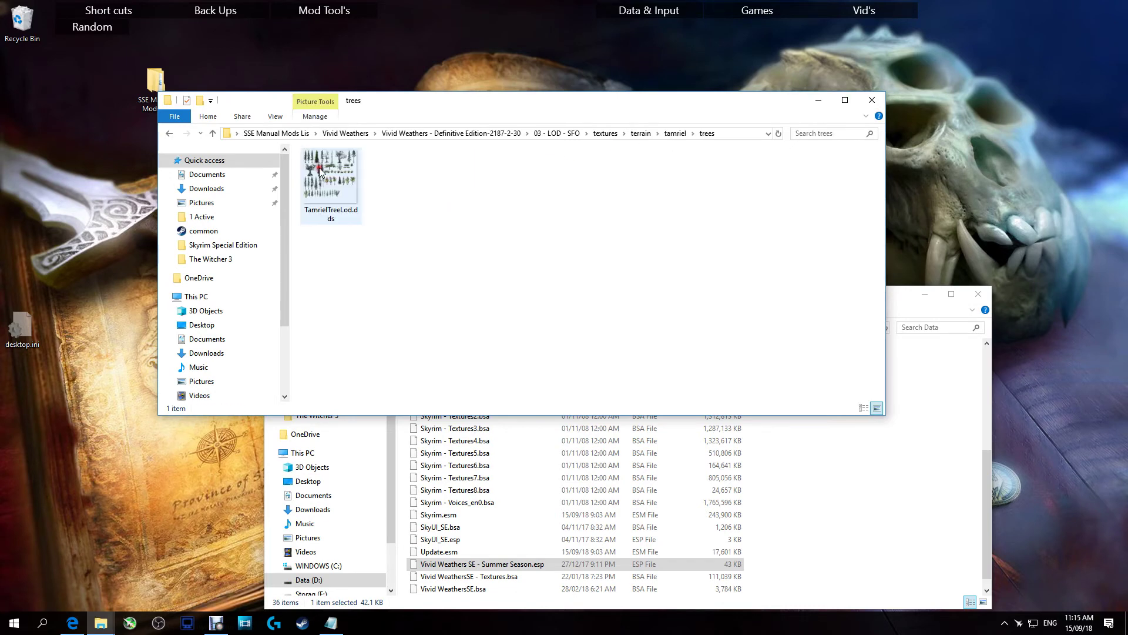
double_click(333, 195)
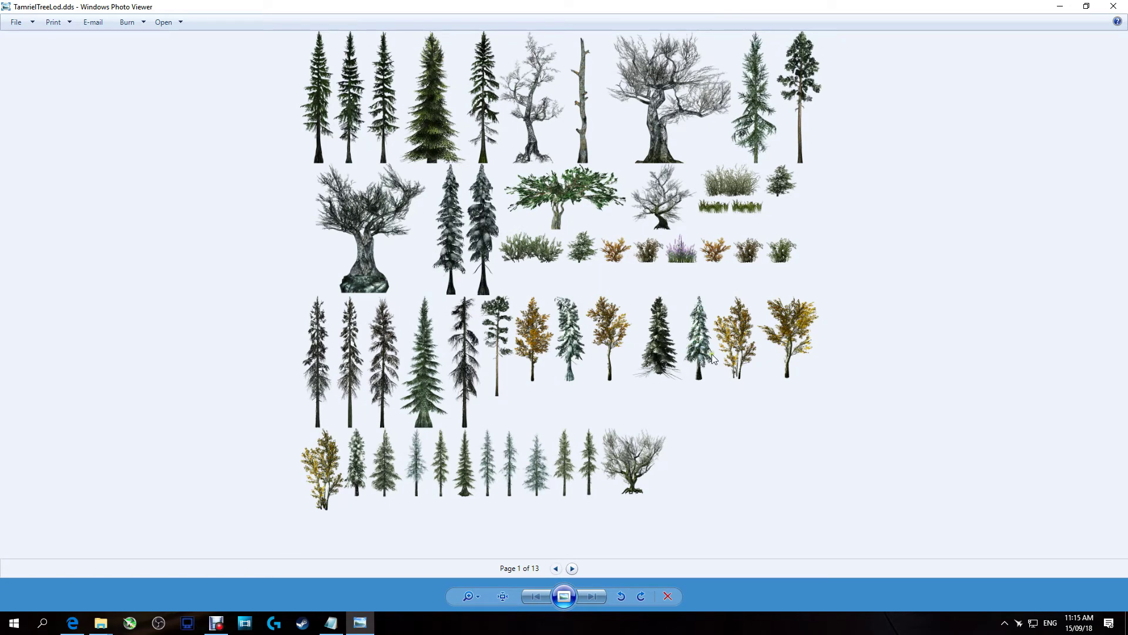
left_click(1124, 7)
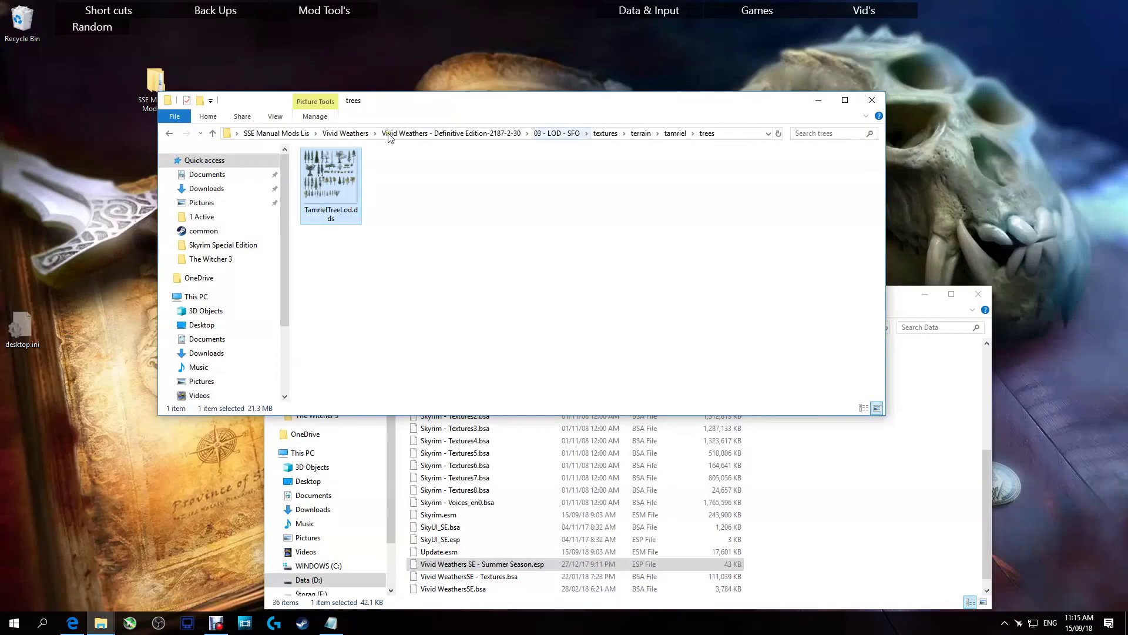
left_click(565, 134)
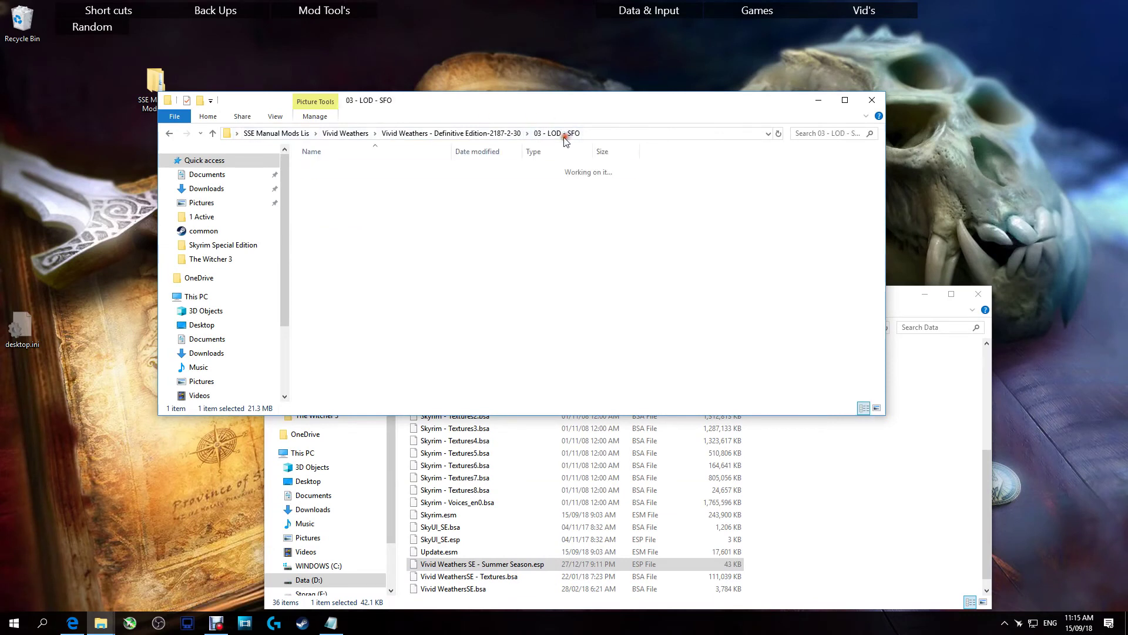
left_click(175, 134)
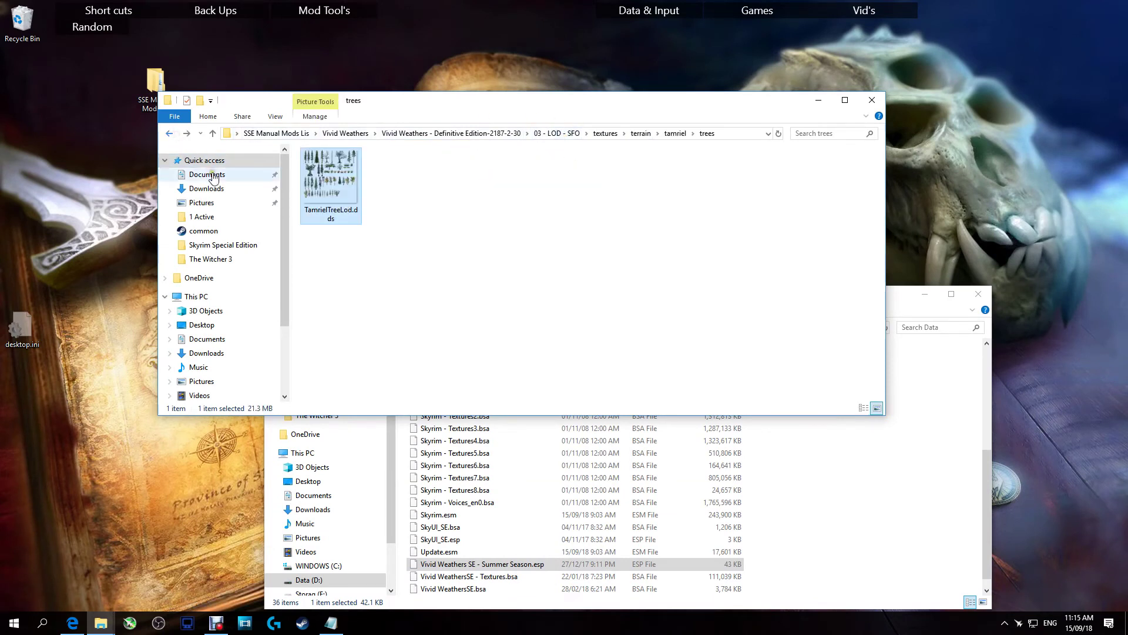
left_click(521, 134)
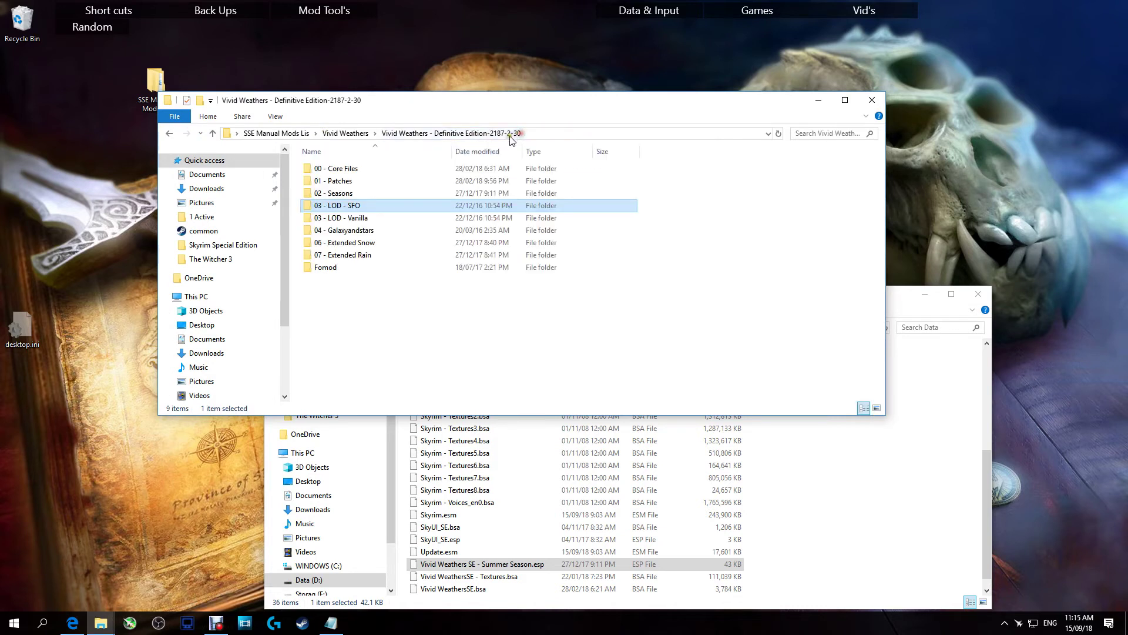
Open 03 - LOD - SFO\textures above and the game's Data\Textures folder in the lower window
double_click(351, 207)
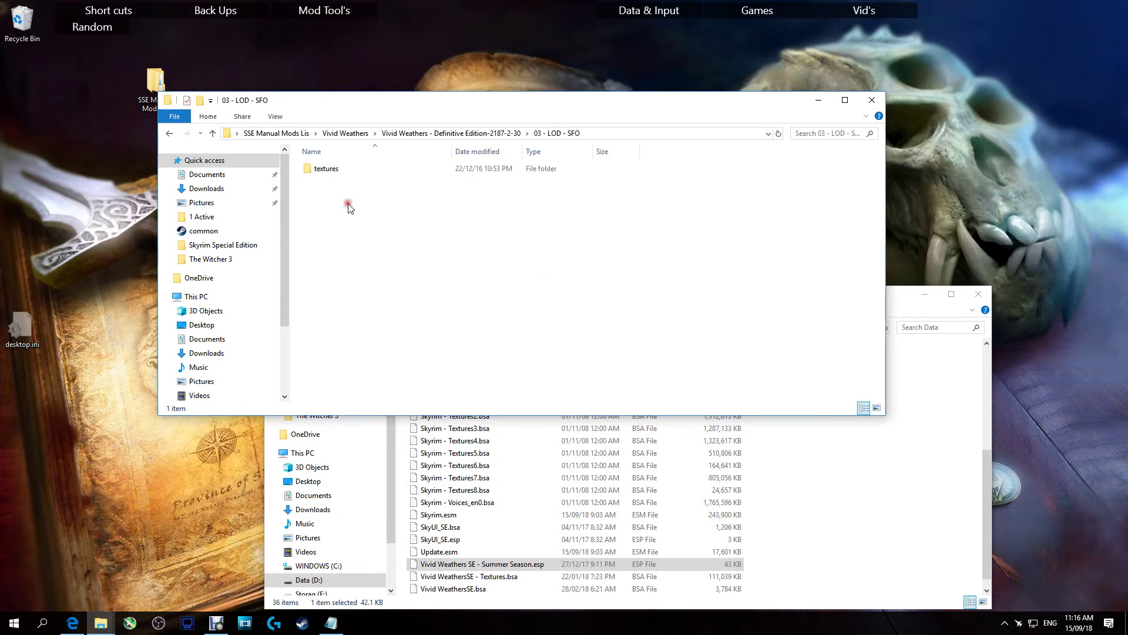
double_click(321, 171)
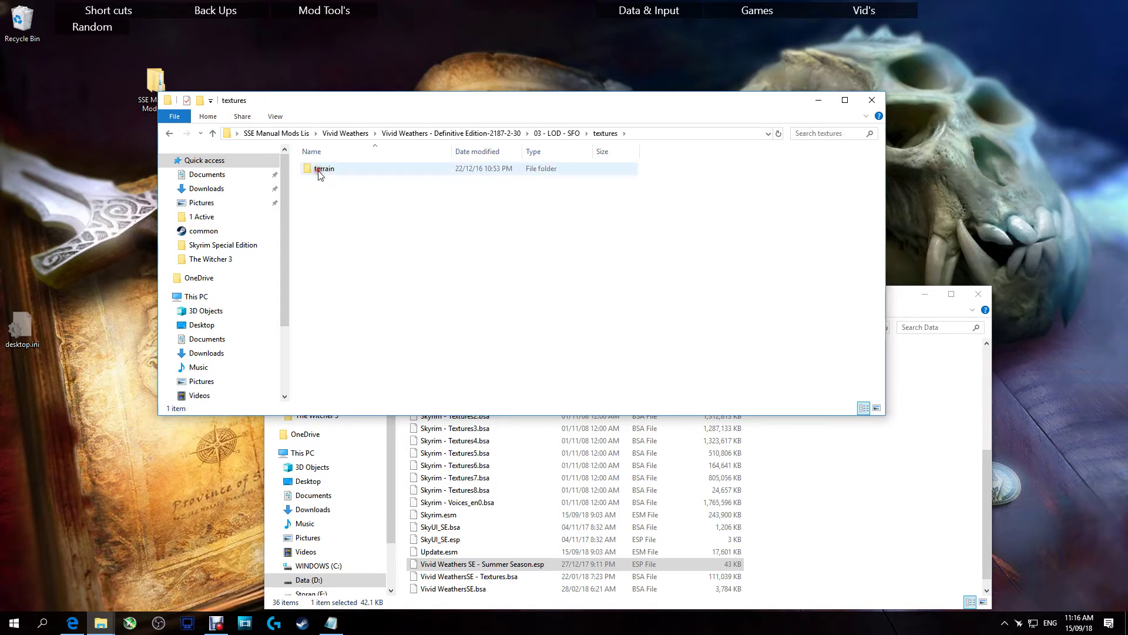
left_click(170, 134)
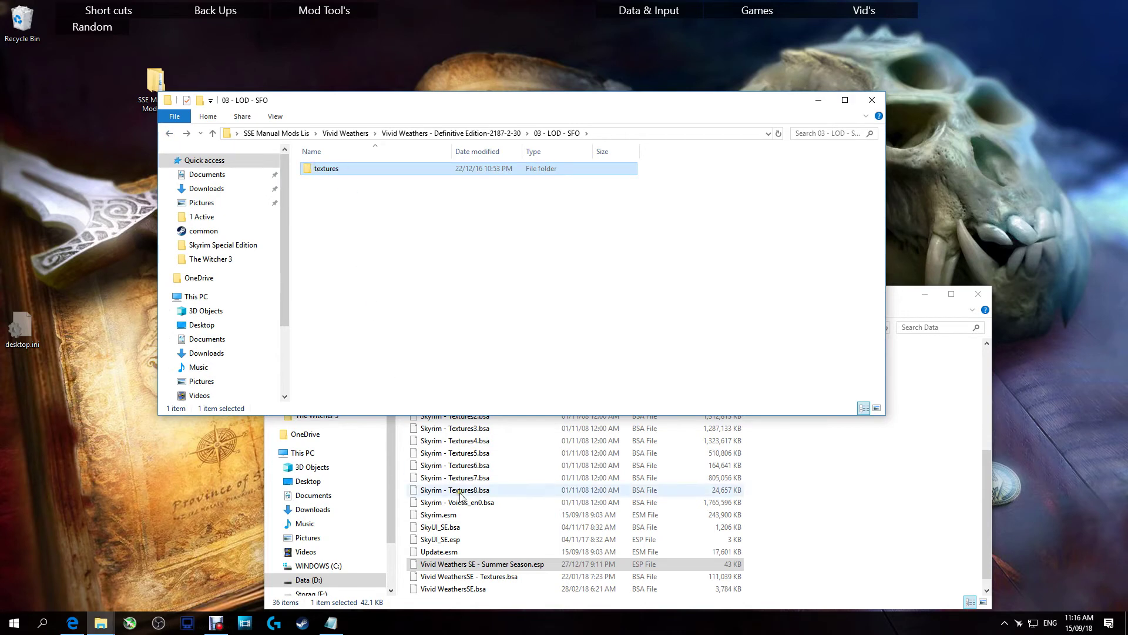
left_click(505, 526)
scroll(468, 411, "up", 5)
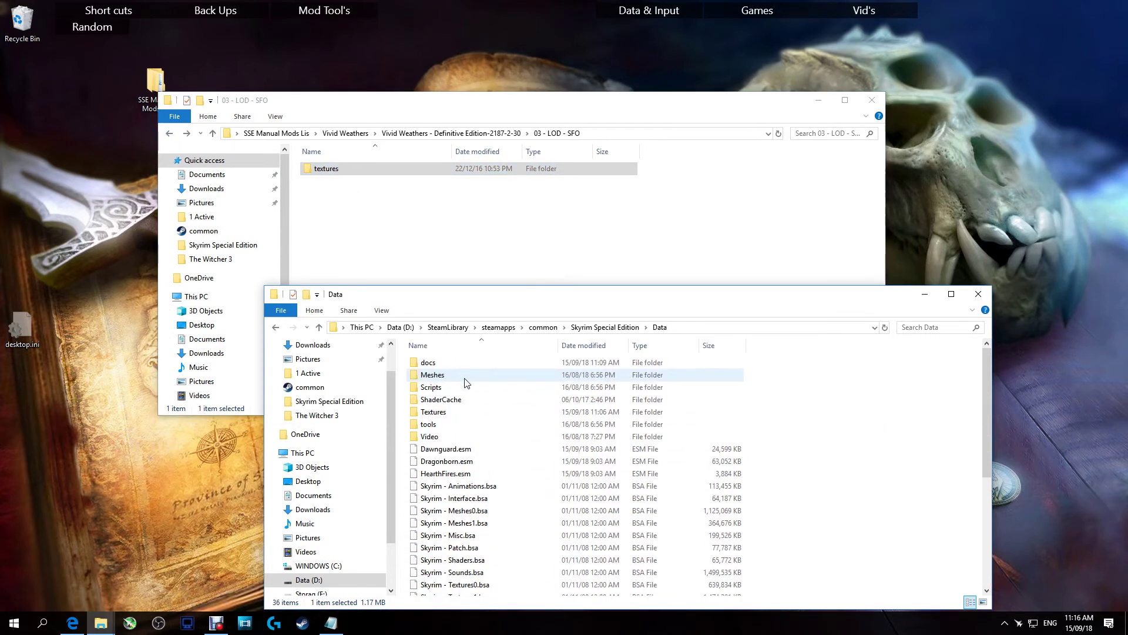
double_click(438, 412)
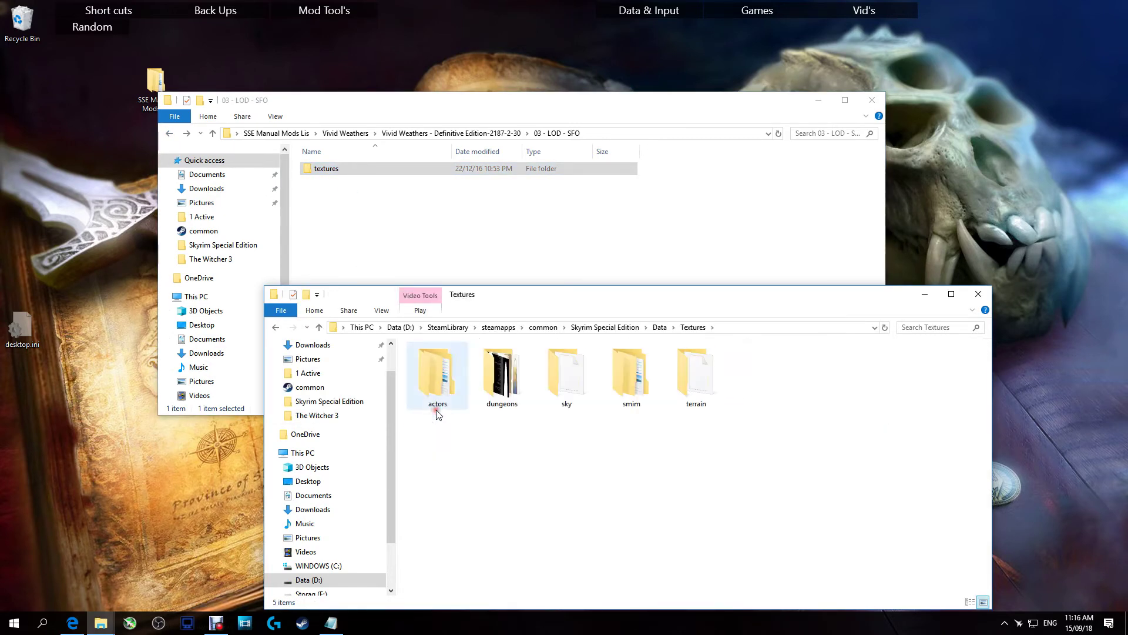
Copy the SFO terrain folder into Skyrim's Data\Textures and return to the Vivid Weathers folder list
double_click(327, 171)
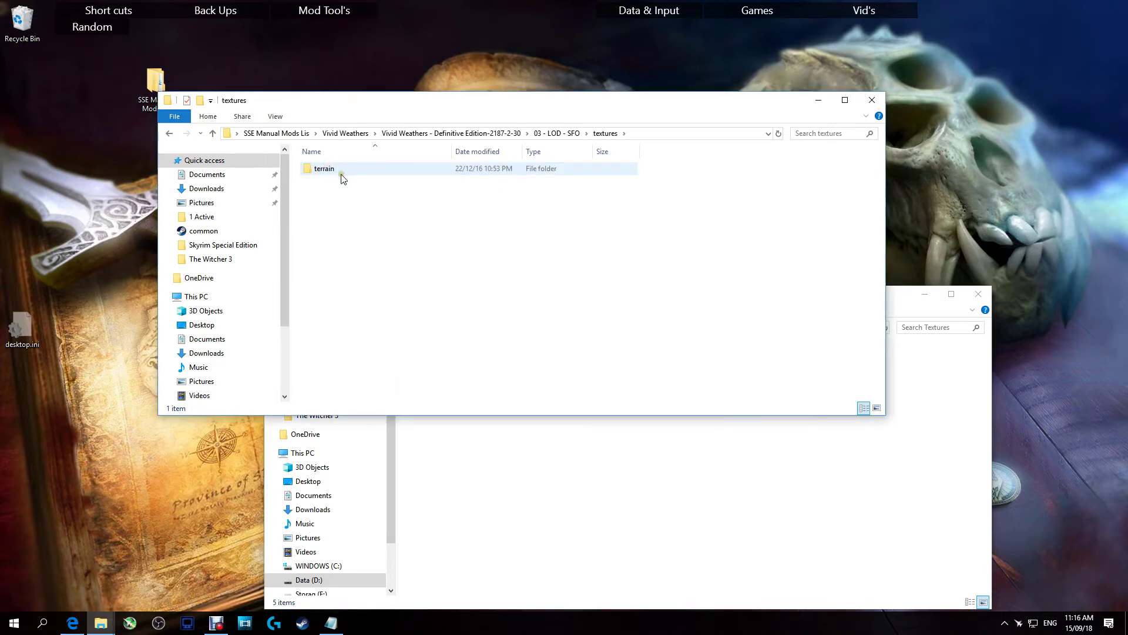
left_click_drag(341, 177, 552, 539)
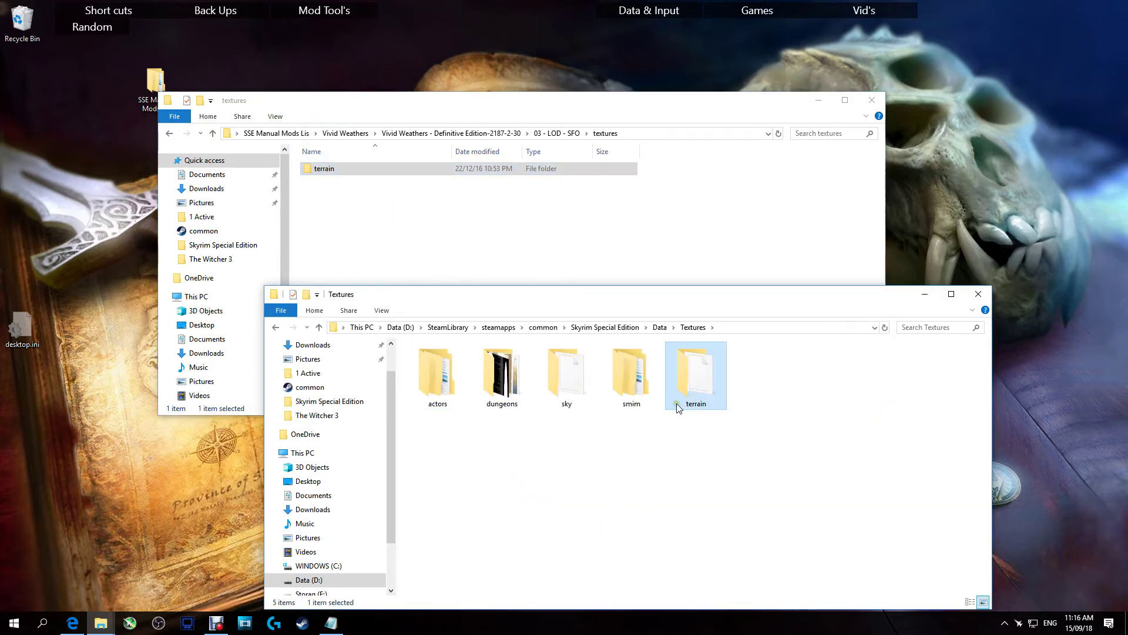
mouse_move(566, 401)
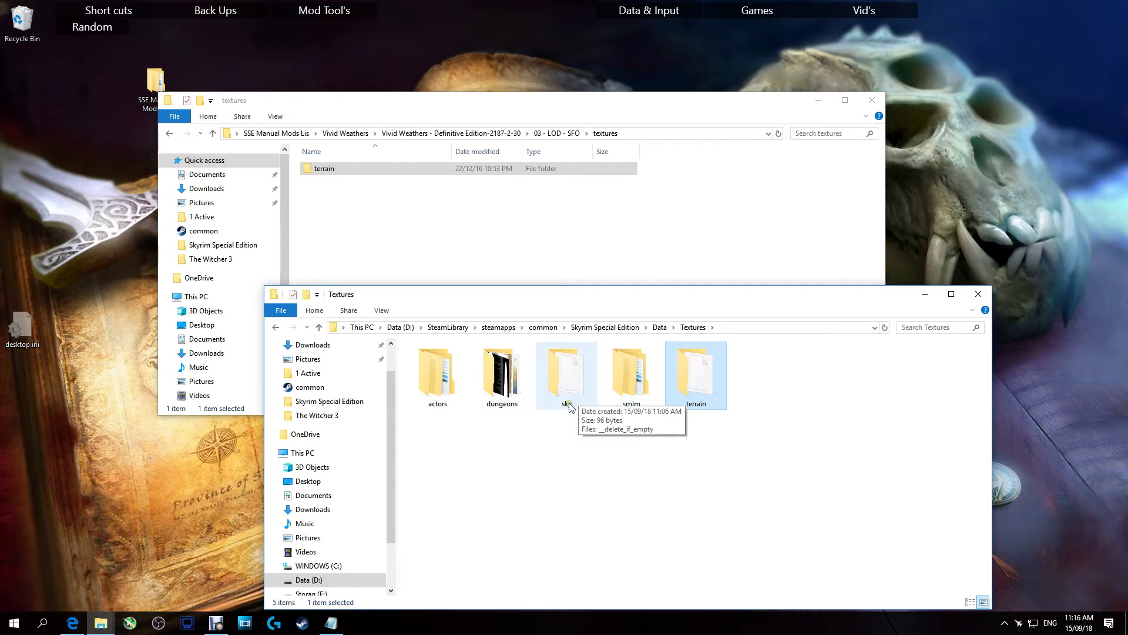
left_click(168, 133)
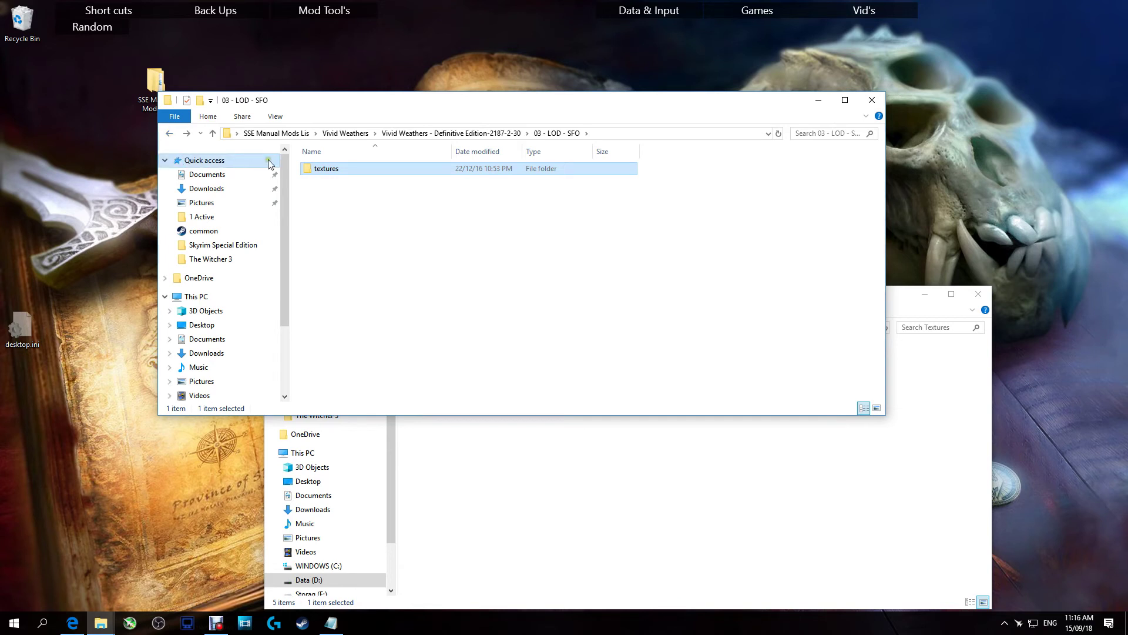
double_click(325, 171)
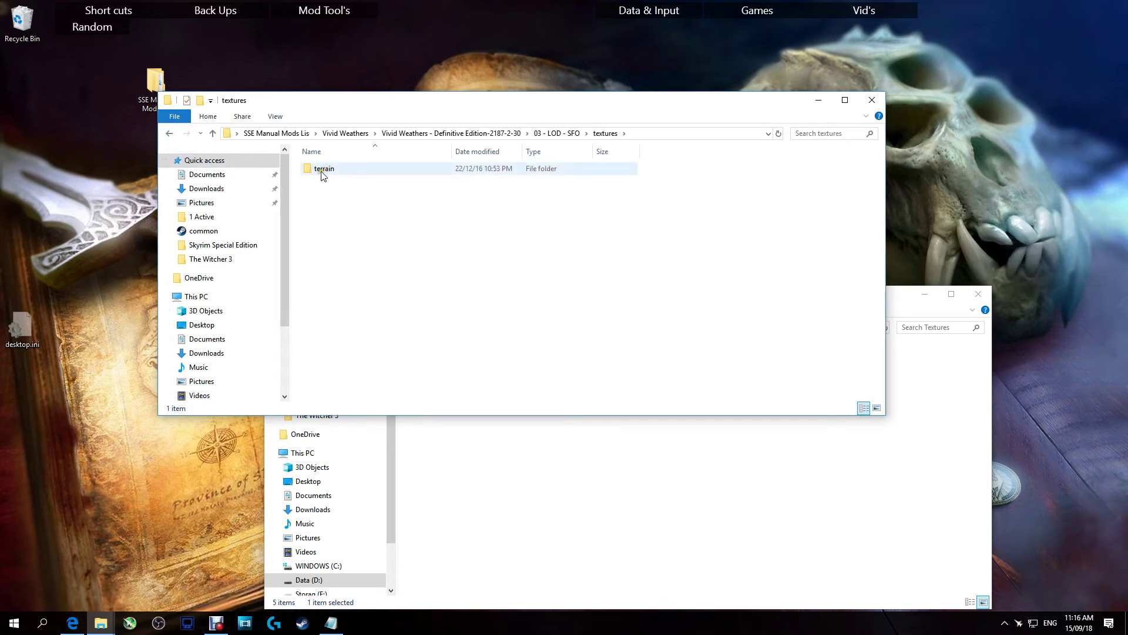
left_click_drag(323, 175, 388, 238)
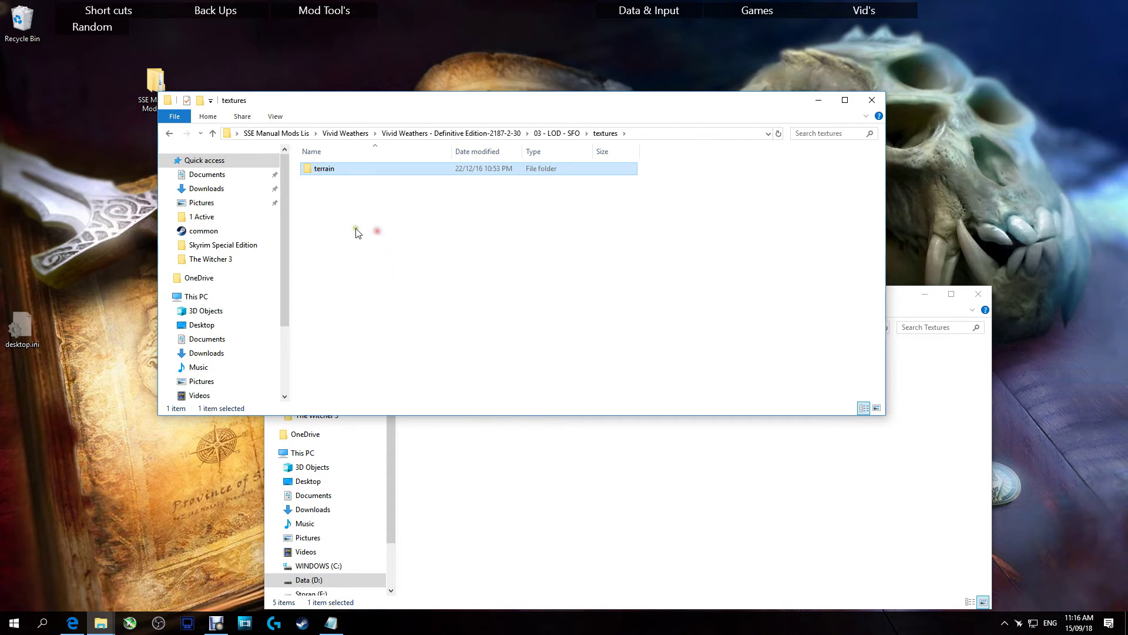
left_click(169, 134)
left_click(169, 135)
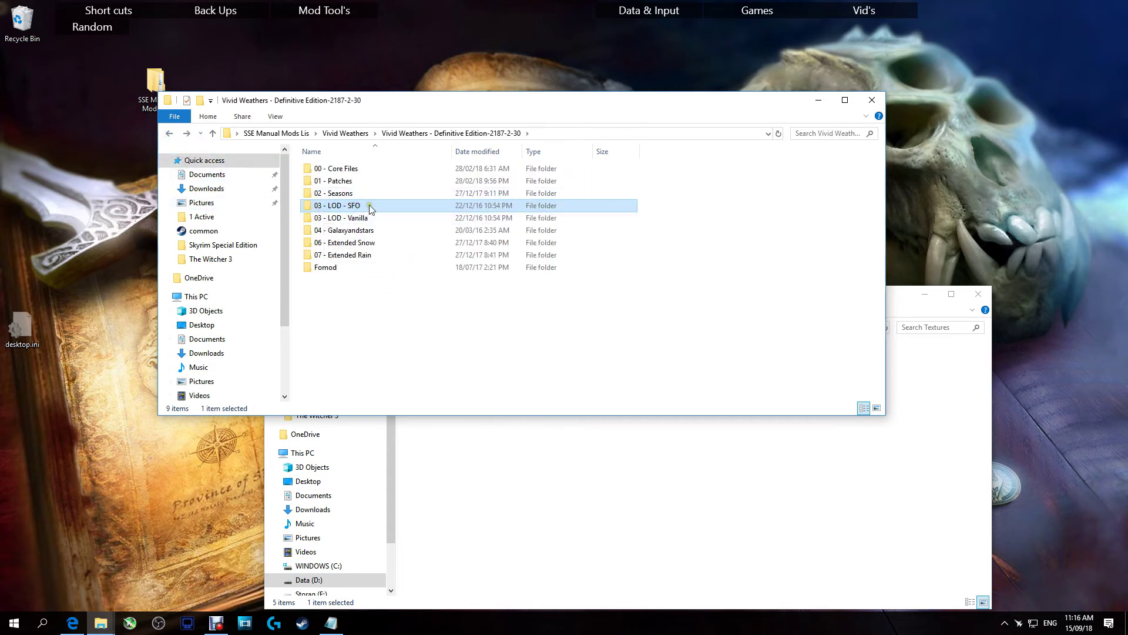
left_click(348, 234)
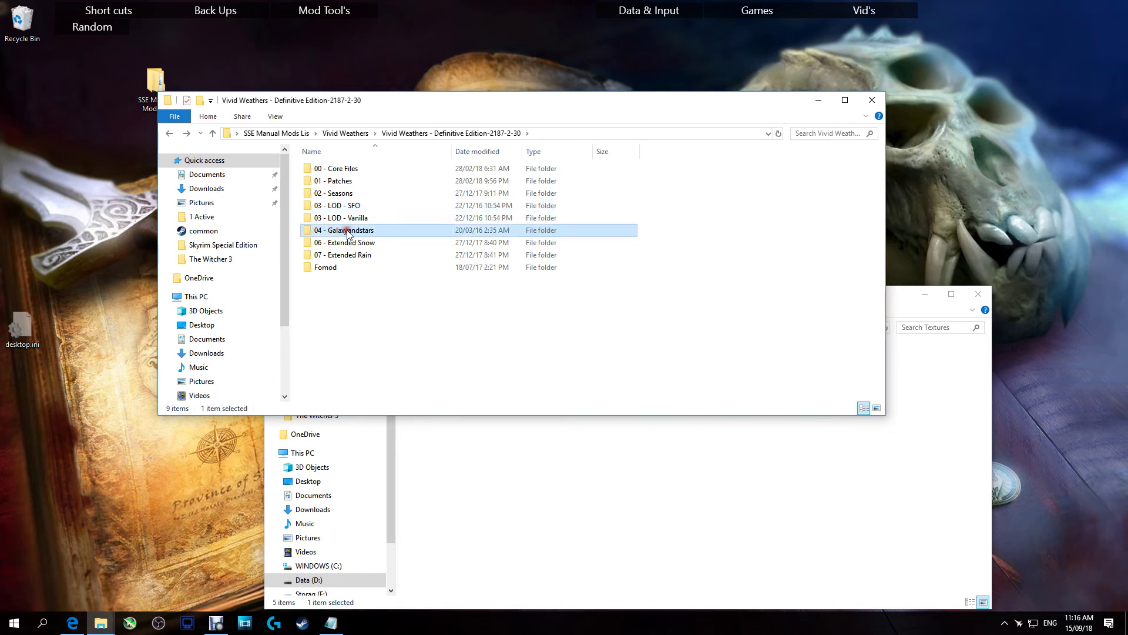
Copy the sky folder from 04 - Galaxyandstars\textures into Skyrim's Data\Textures, then return to the folder list
double_click(348, 234)
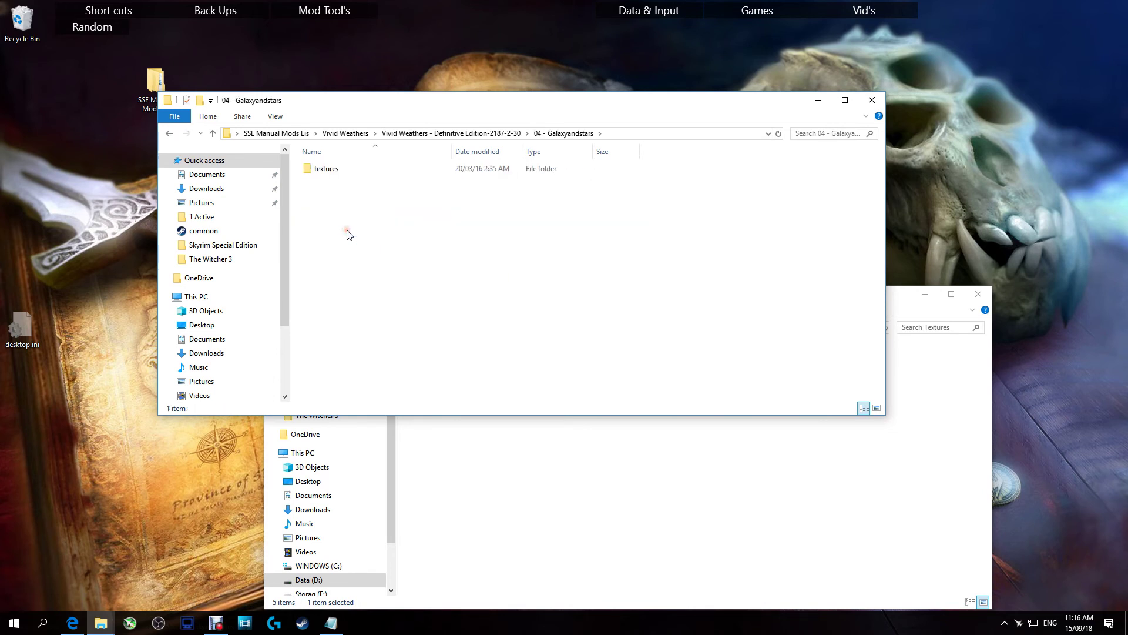
double_click(325, 174)
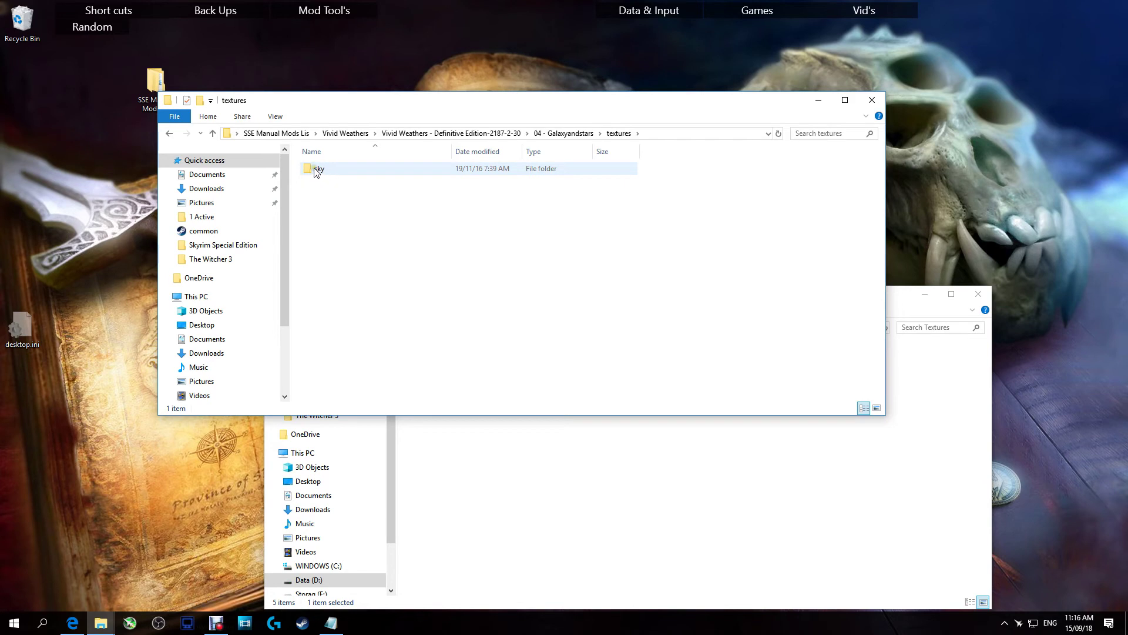
left_click_drag(316, 170, 481, 498)
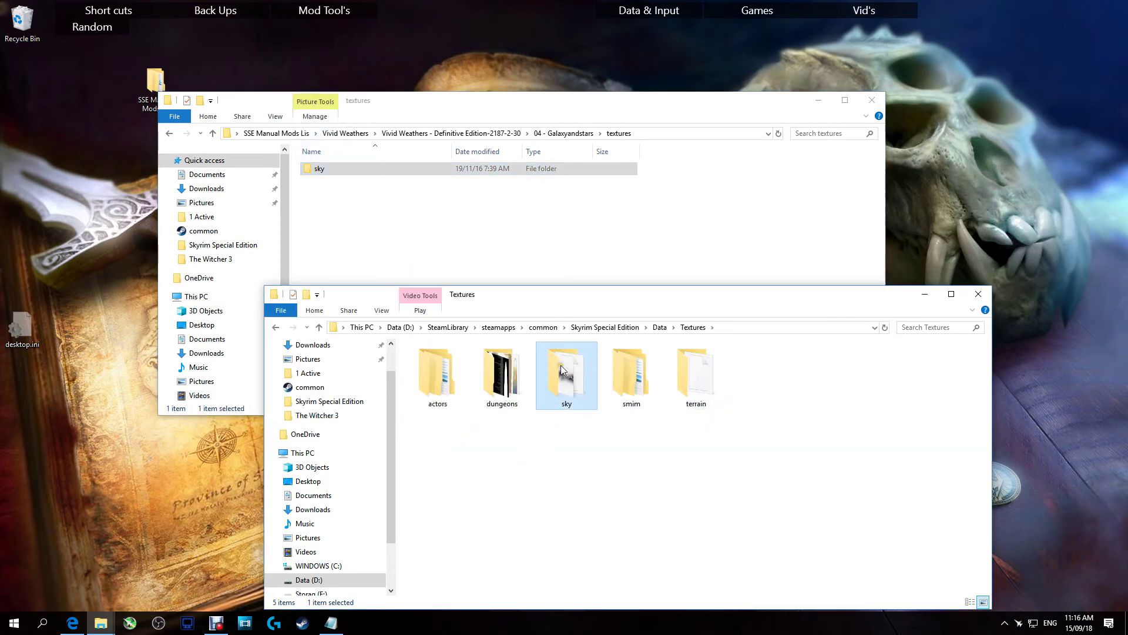
left_click(338, 198)
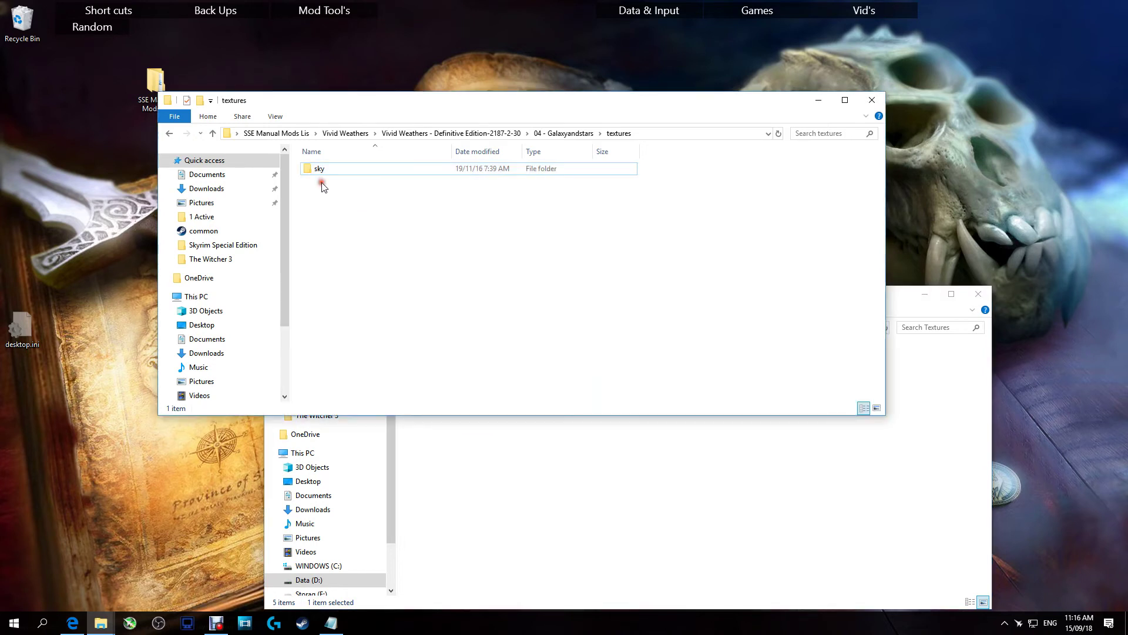
left_click(170, 134)
left_click(170, 134)
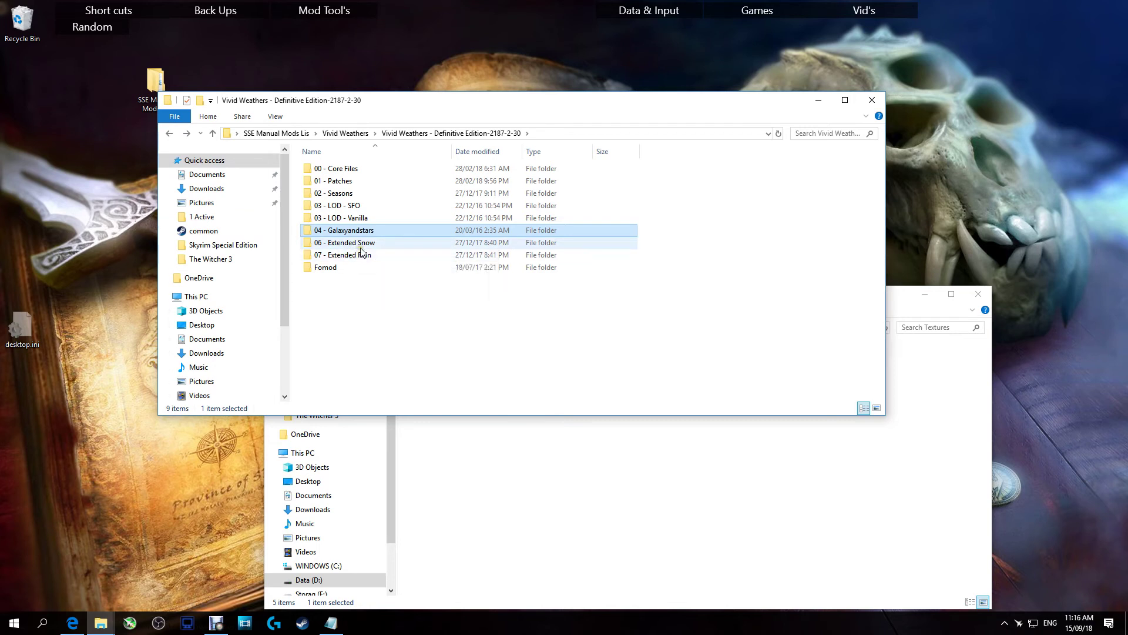
Check 06 - Extended Snow, return the lower window to Data and the upper to the mod list, then close it
double_click(361, 246)
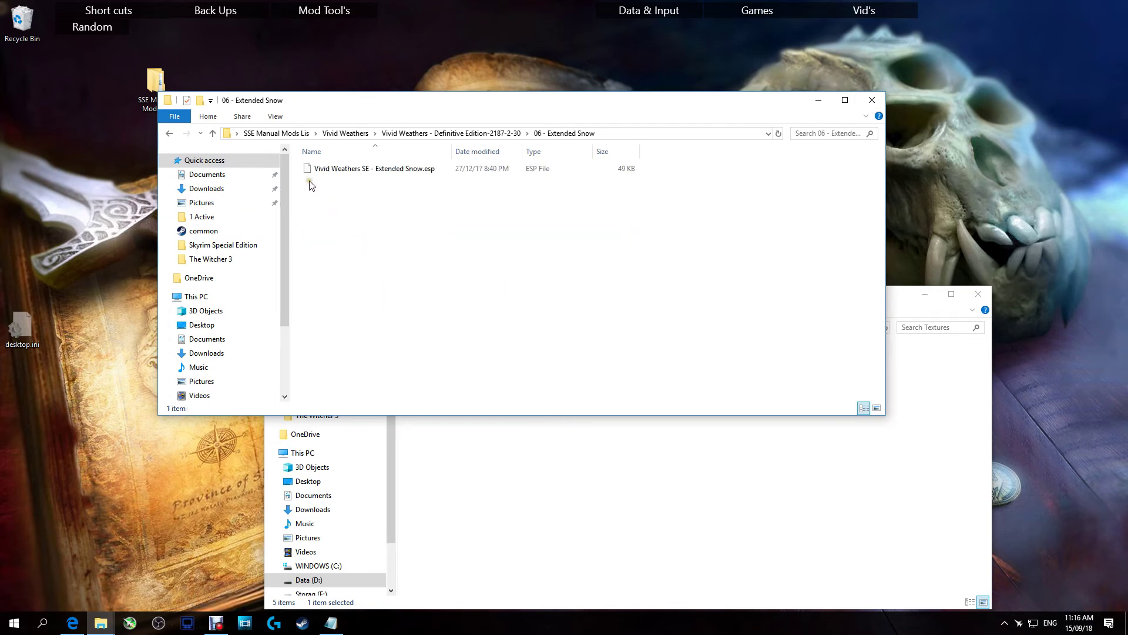
left_click(491, 422)
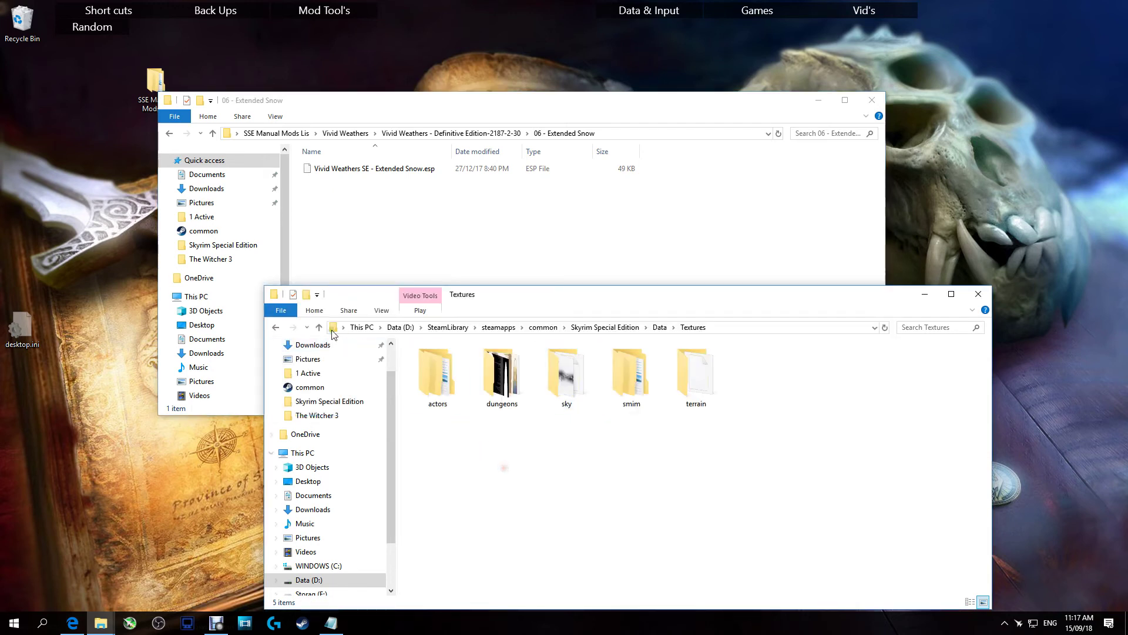
left_click(274, 329)
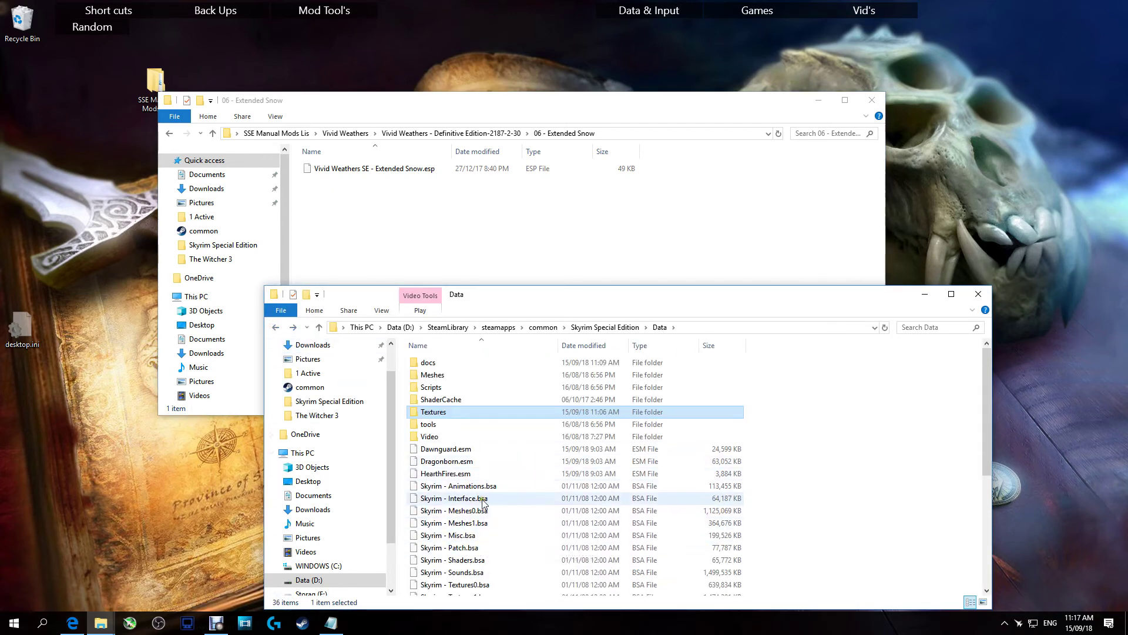
left_click(169, 133)
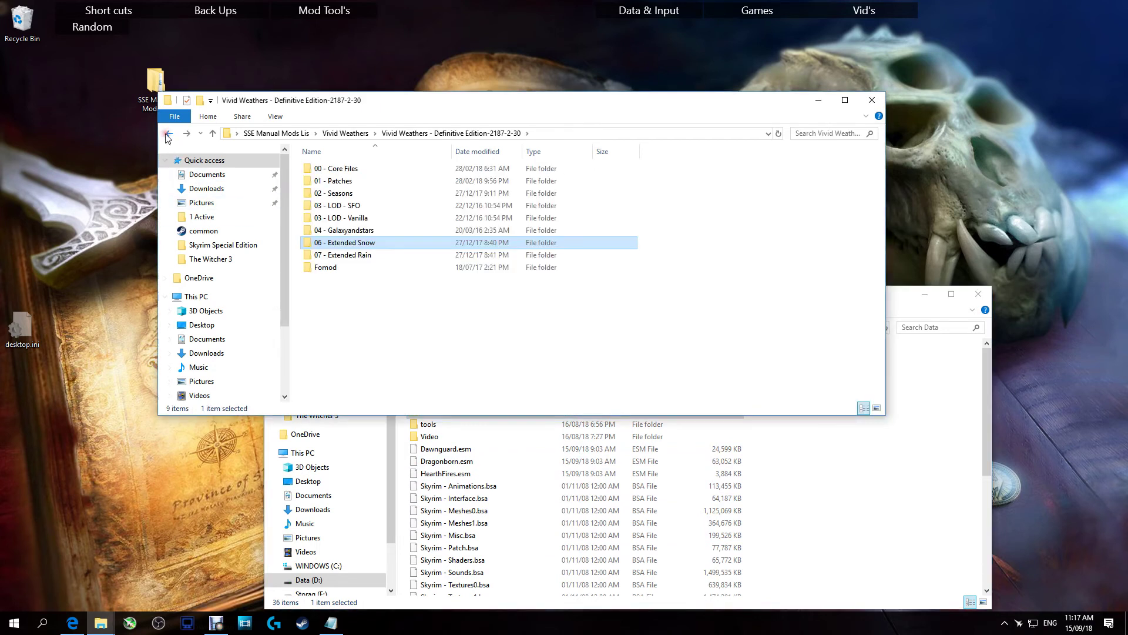
left_click(359, 255)
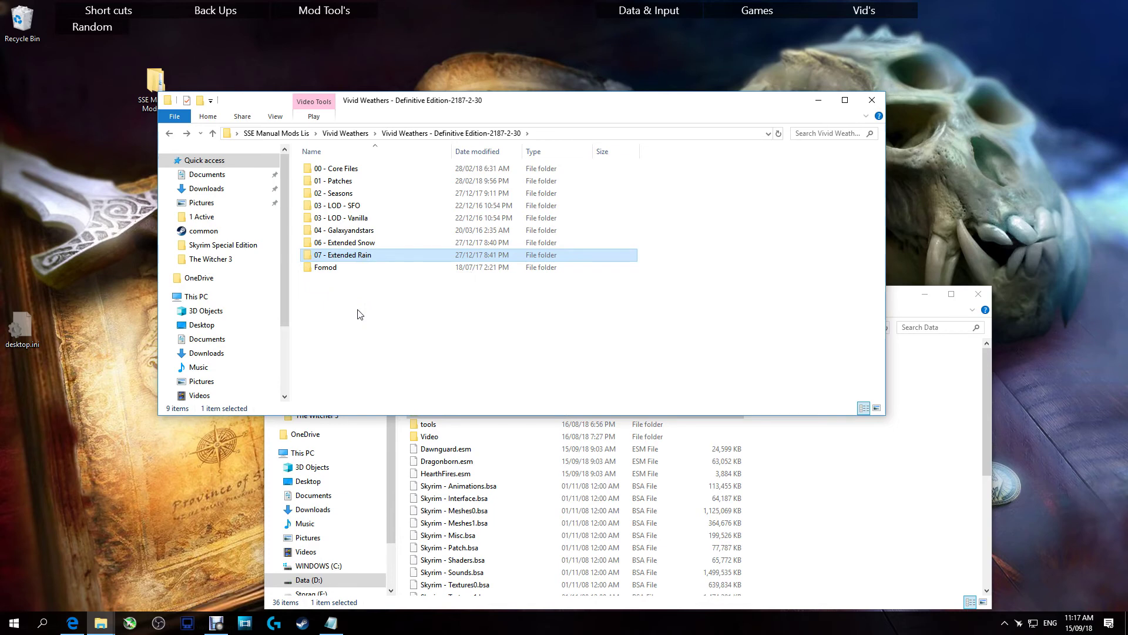
left_click(872, 100)
Move the Data folder window aside and close it
left_click_drag(929, 293, 851, 166)
left_click(899, 169)
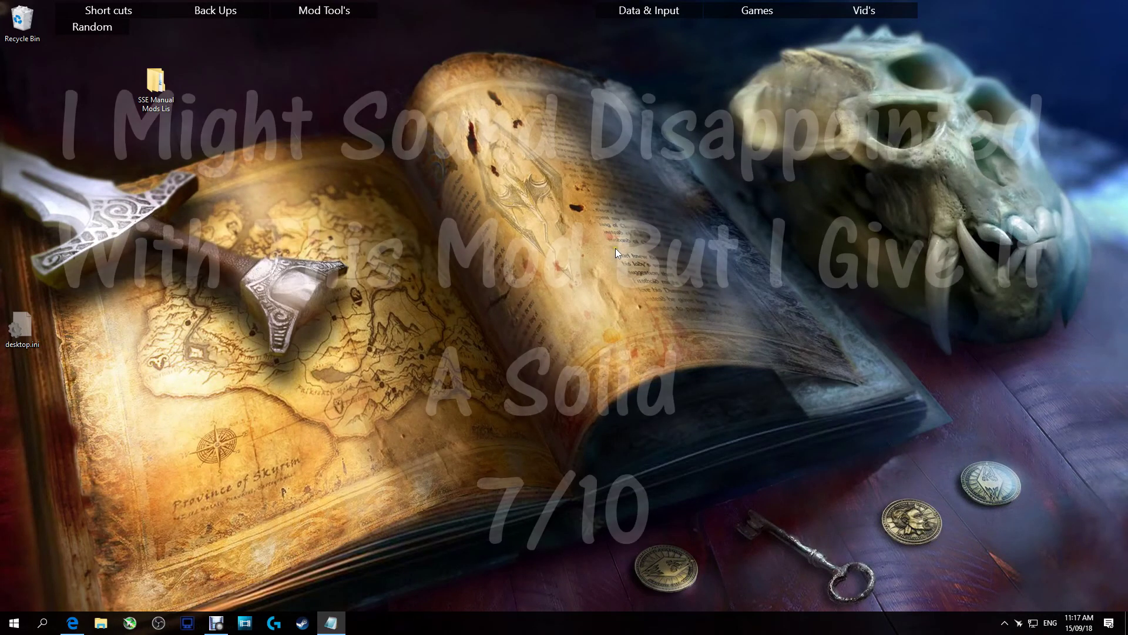